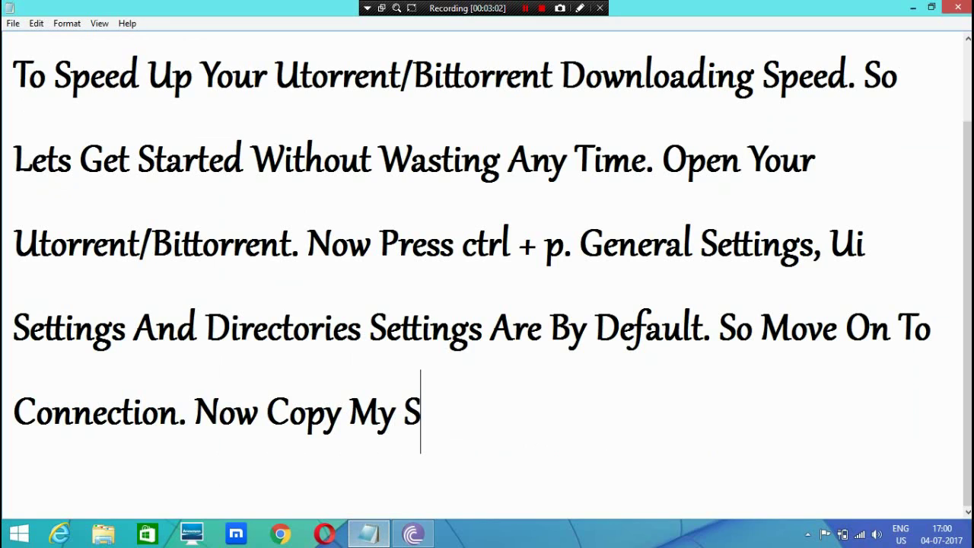
Complete the sentence "Now Copy My Settings." at the end of the instruction note
type("tting")
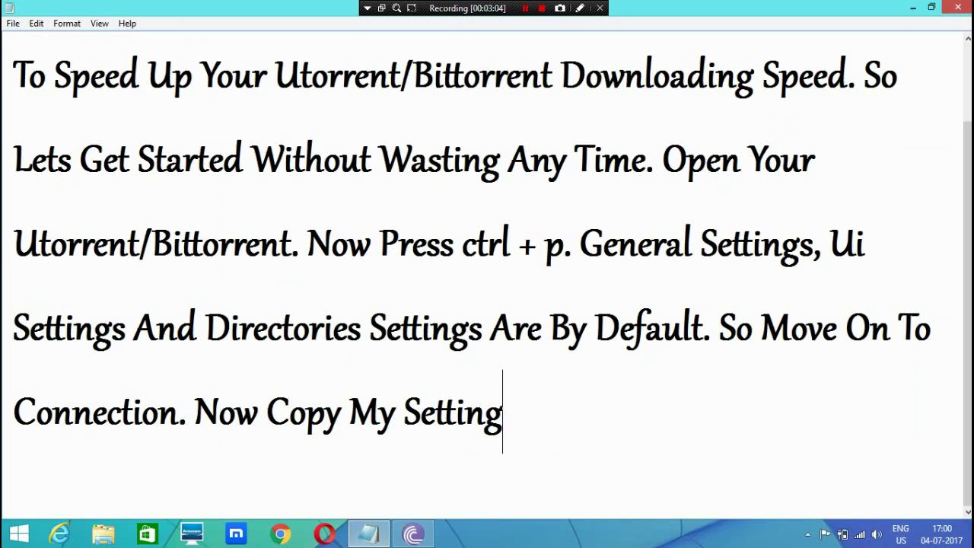
type("s.")
Switch to BitTorrent, examine the listening port options in the Connection preferences, and open the Bandwidth preferences
left_click(410, 535)
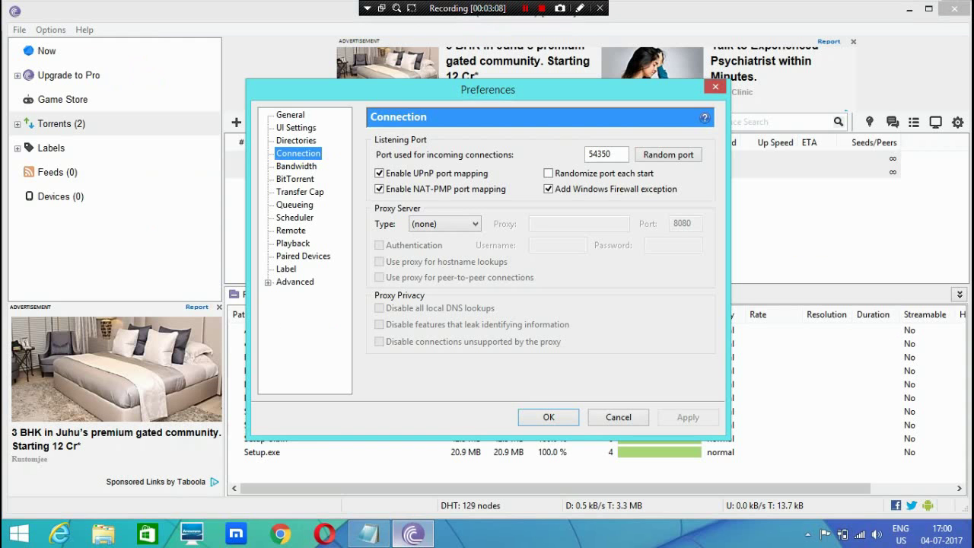
key("Tab")
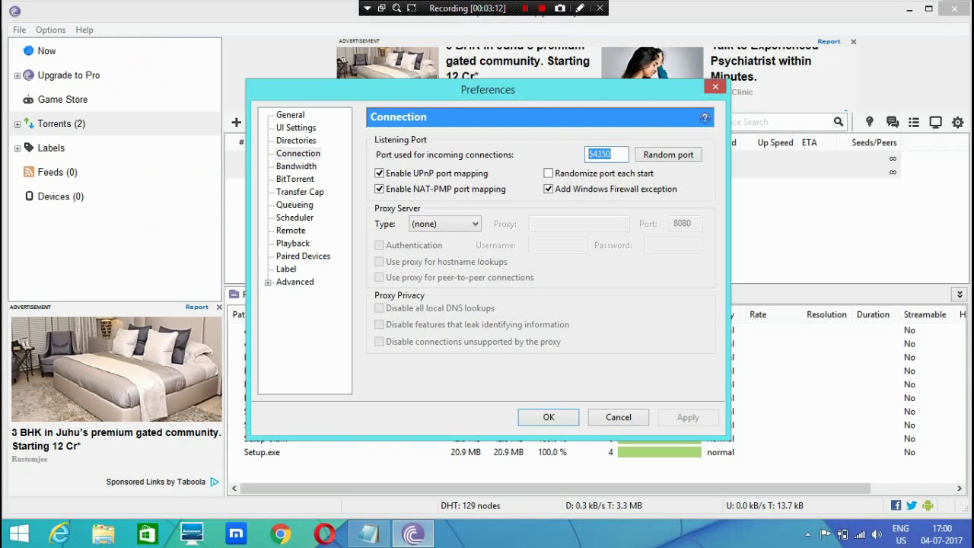
left_click(549, 174)
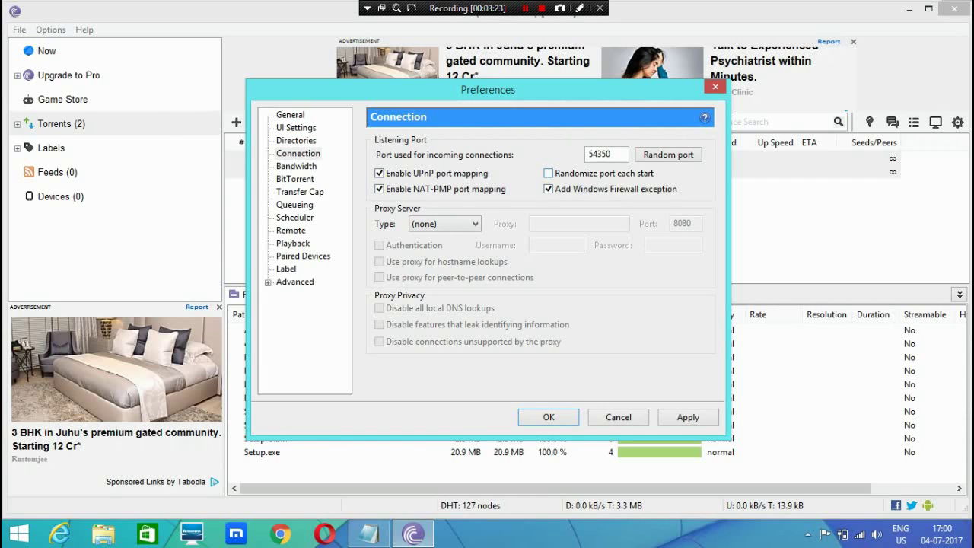
left_click(295, 166)
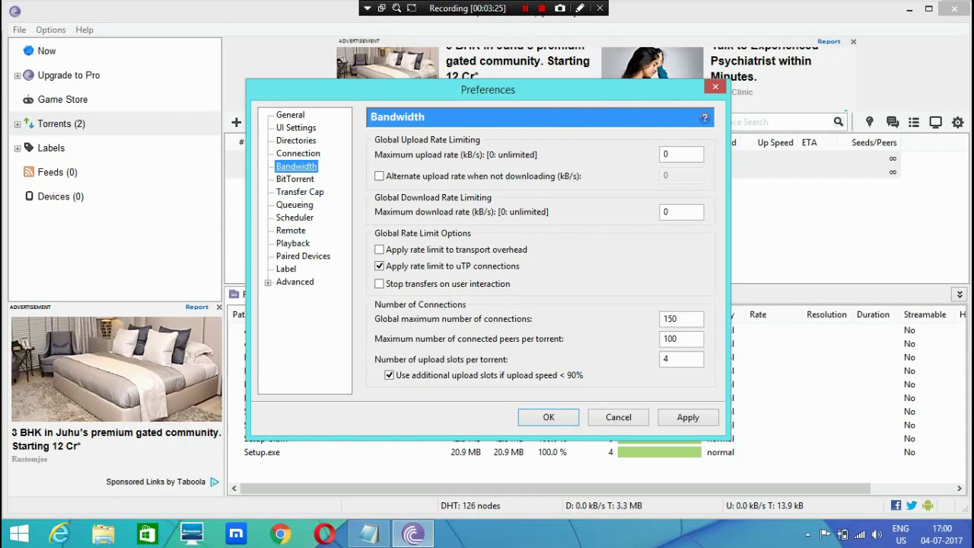
Return to the Notepad instructions and append "Then Go To Bandwidth" after the last sentence
key("alt+Tab")
type("t")
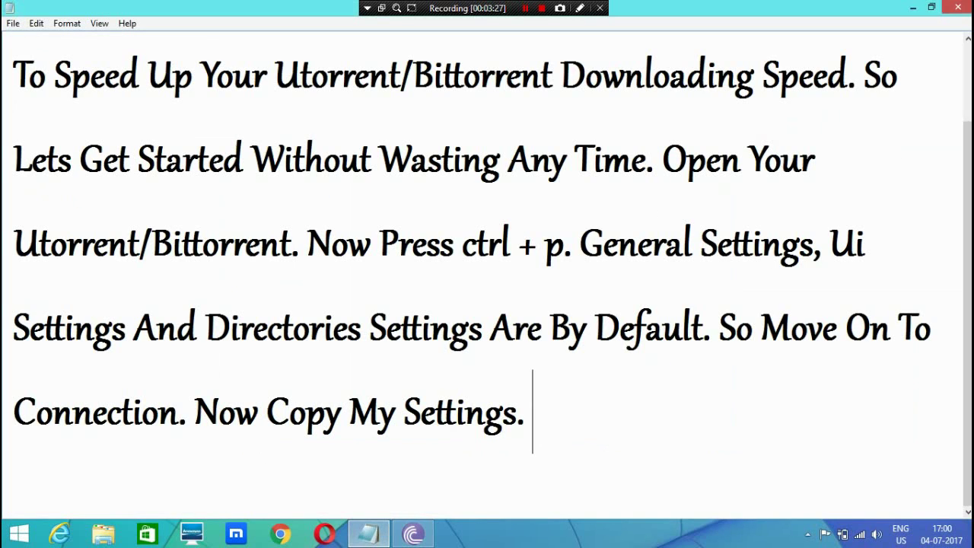
key("BackSpace")
type("Th")
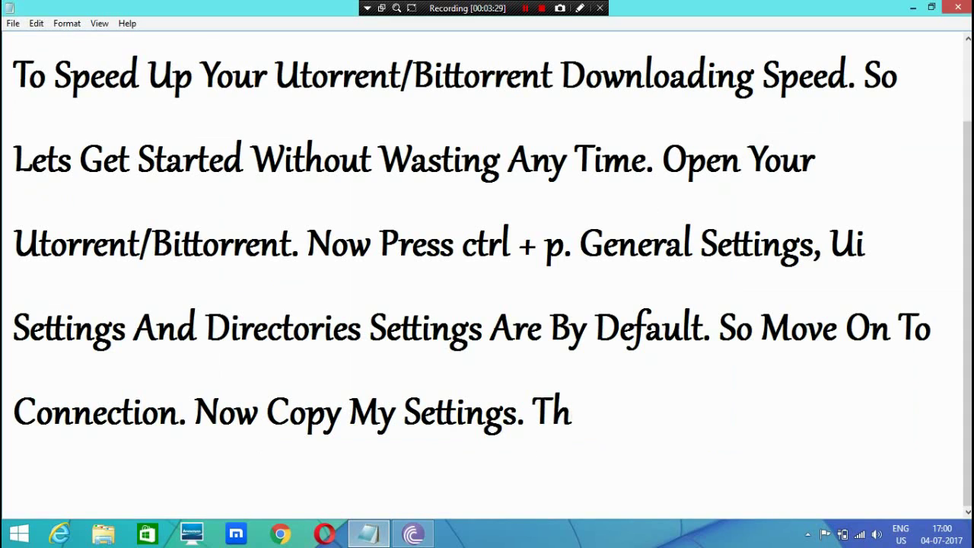
type("en Go To")
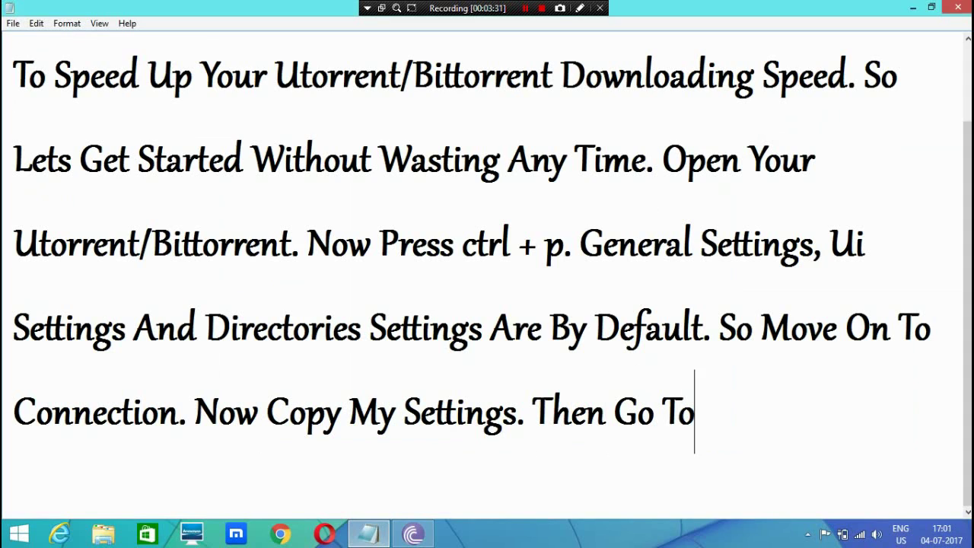
type(" Band")
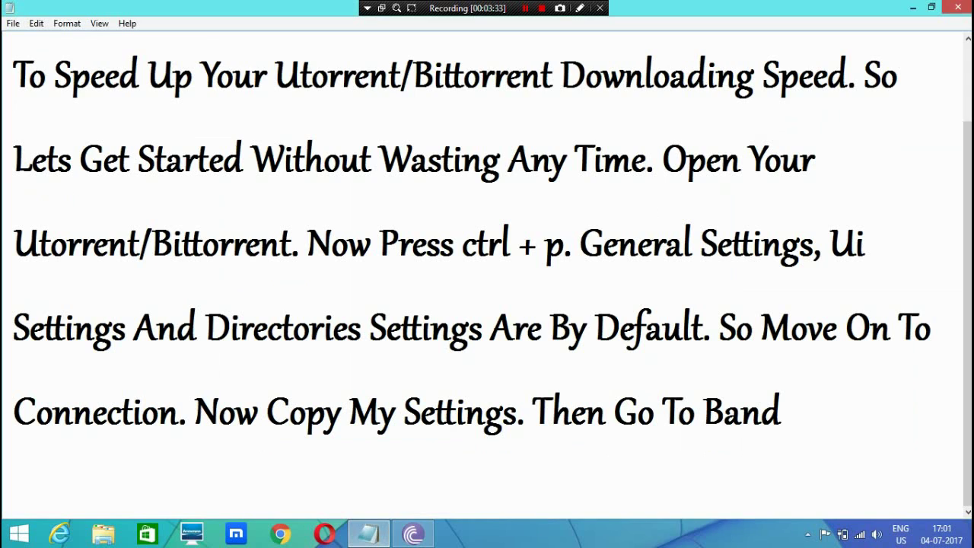
key("alt+Tab")
key("alt+Tab")
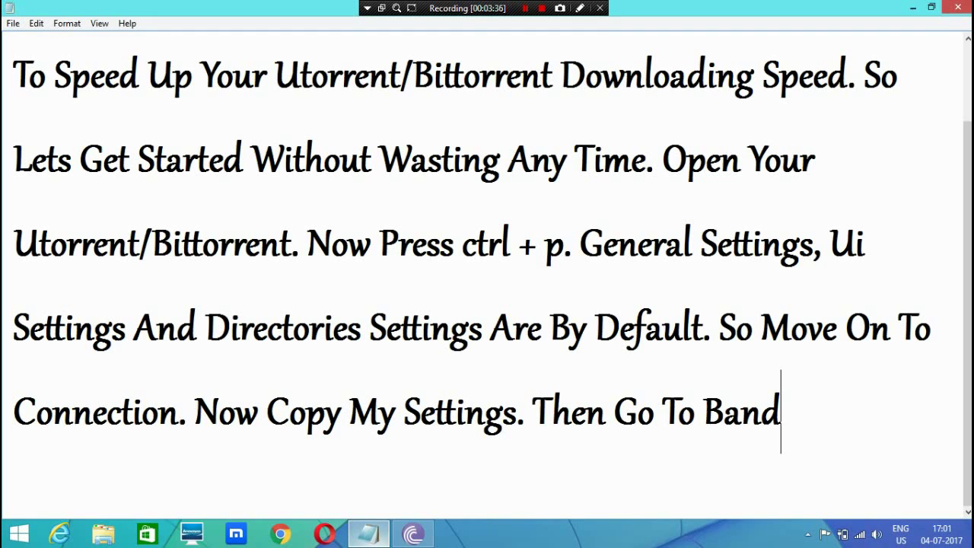
type("wid")
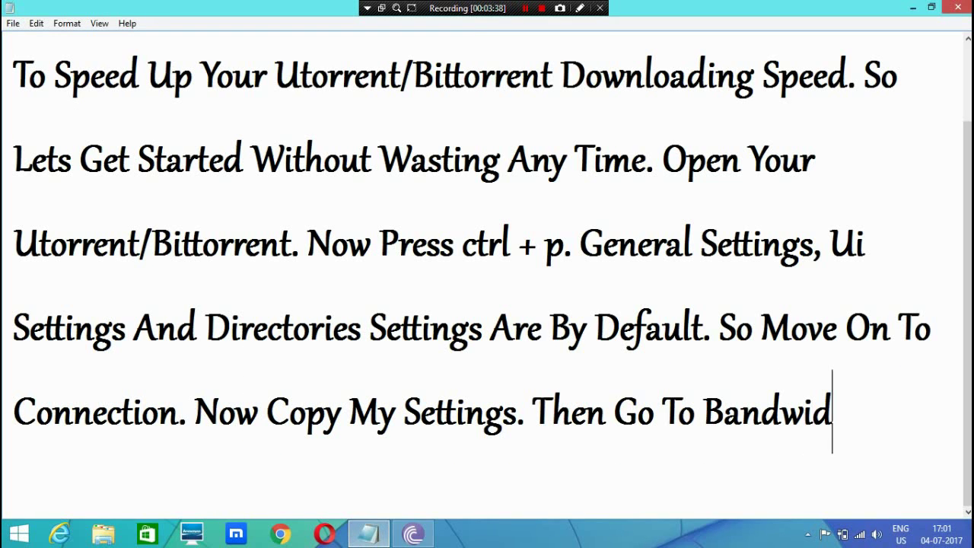
type("th.")
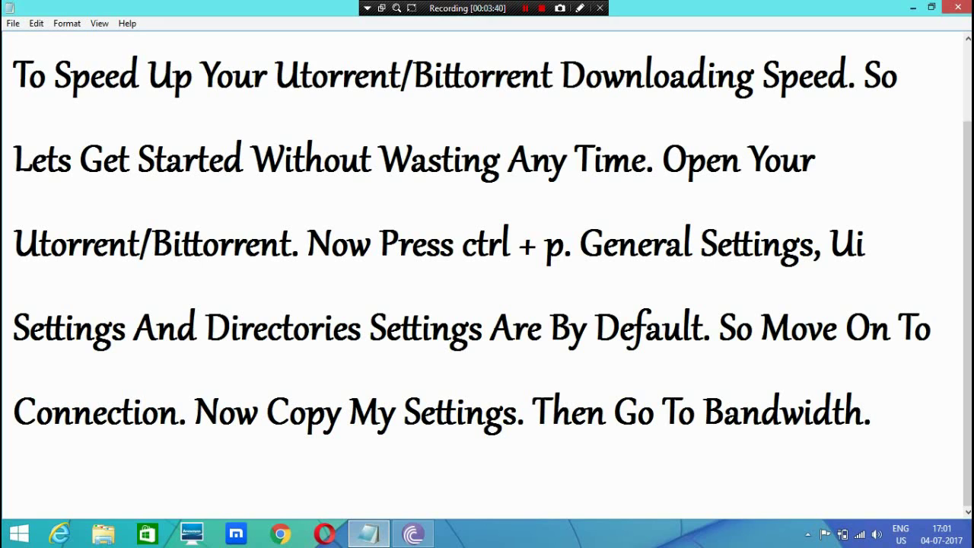
Continue the Bandwidth sentence in the note with "And Again Copy My Settings."
key("BackSpace")
type("And")
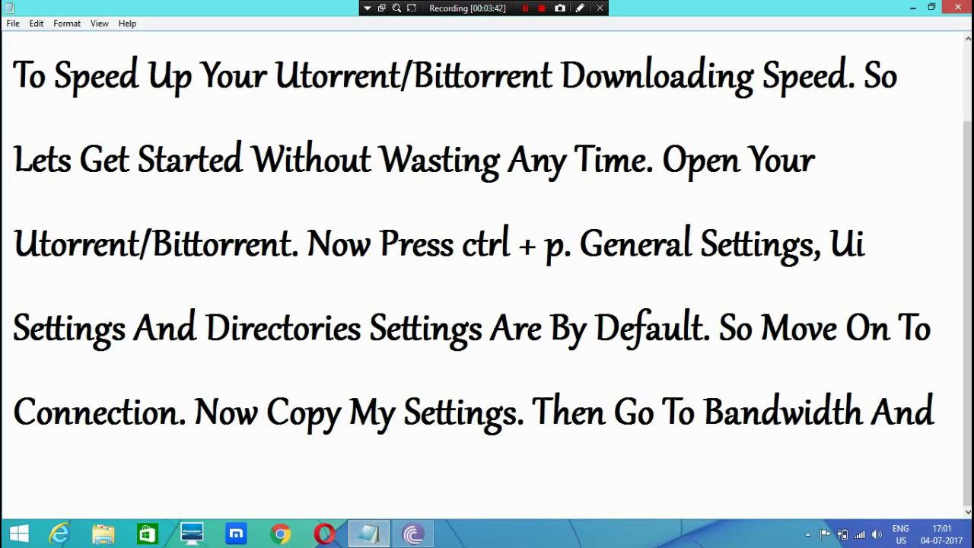
type(" Again C")
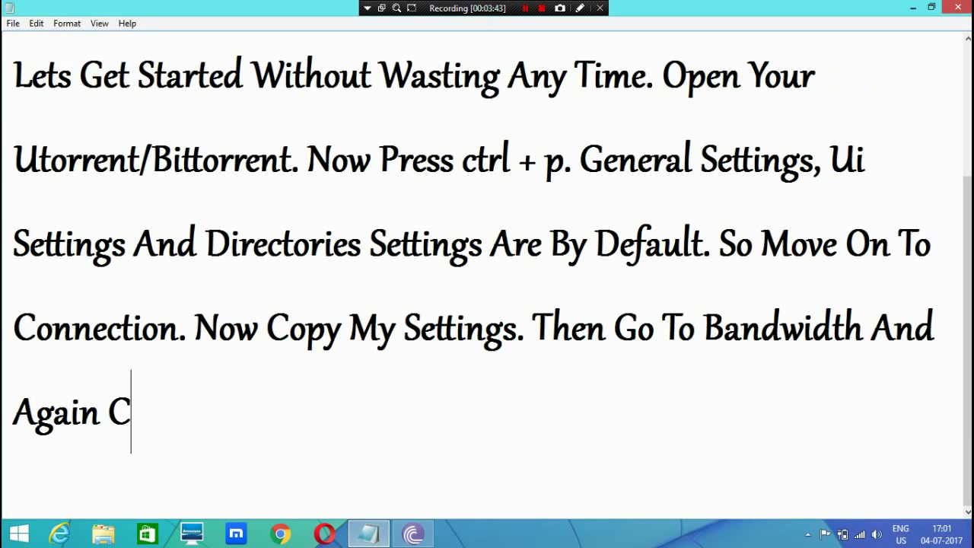
type("opy My S")
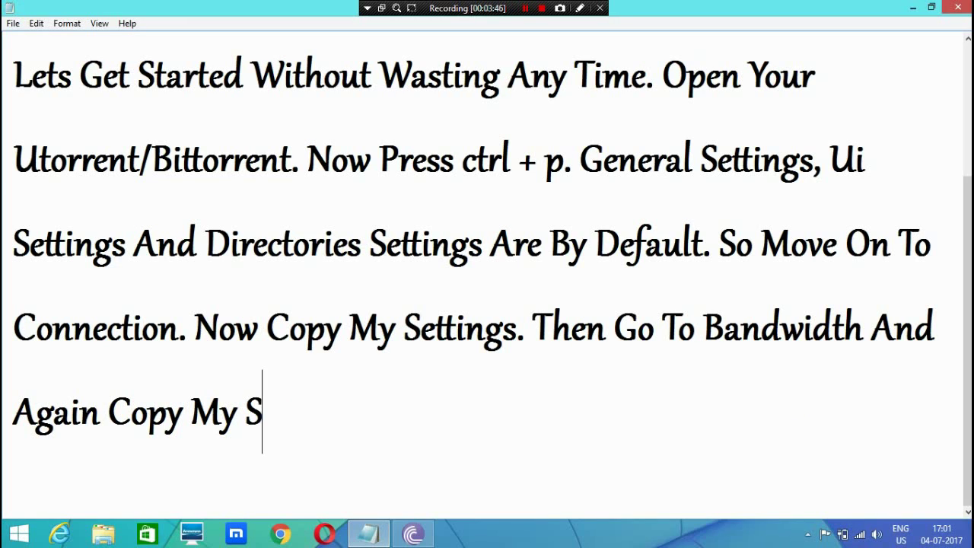
type("etting")
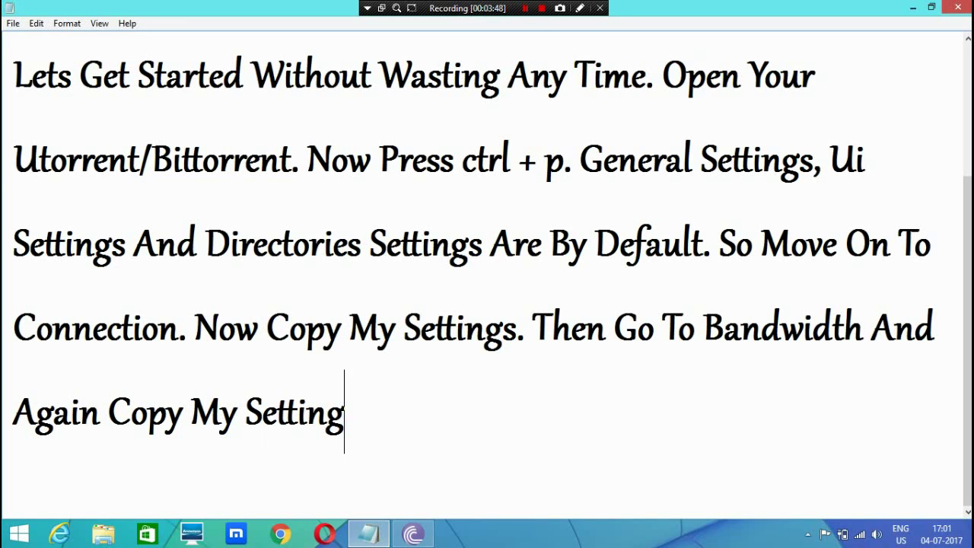
type("s.")
Switch to BitTorrent, examine the Bandwidth upload rate, connection, peer and upload slot limits, and open the BitTorrent preferences page
left_click(413, 534)
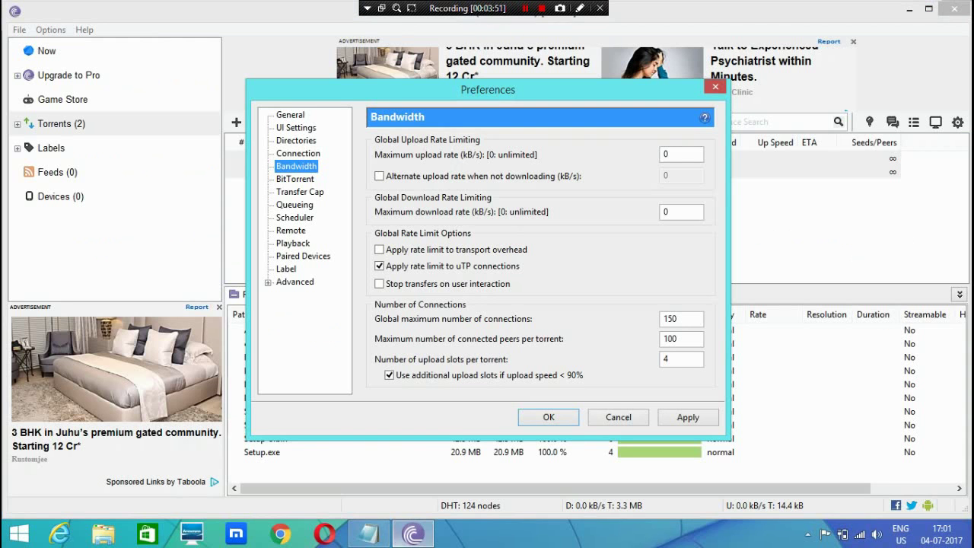
left_click(380, 176)
left_click(380, 175)
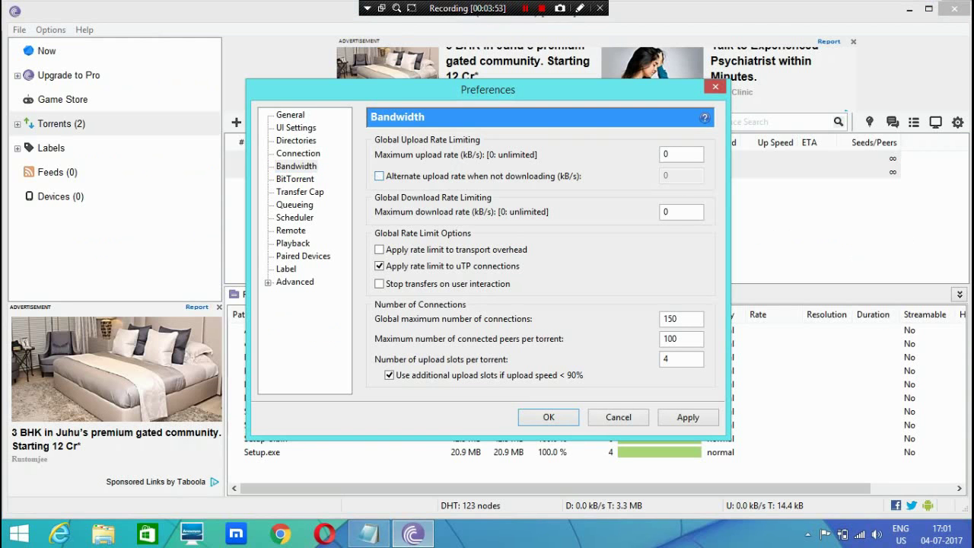
double_click(666, 153)
double_click(671, 318)
double_click(674, 338)
double_click(667, 359)
left_click(295, 179)
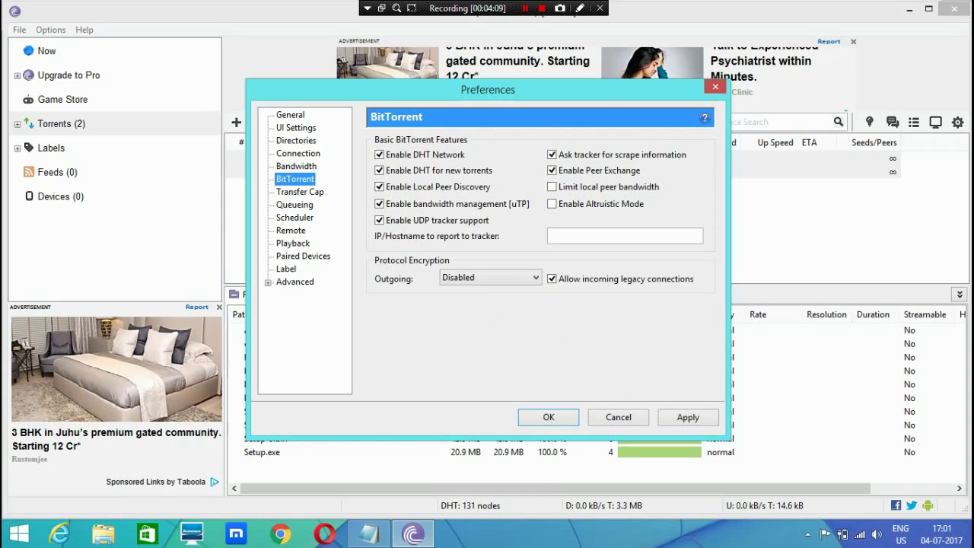
Switch back to Notepad and append "Then Go To Bittorrent" to the instructions
left_click(368, 533)
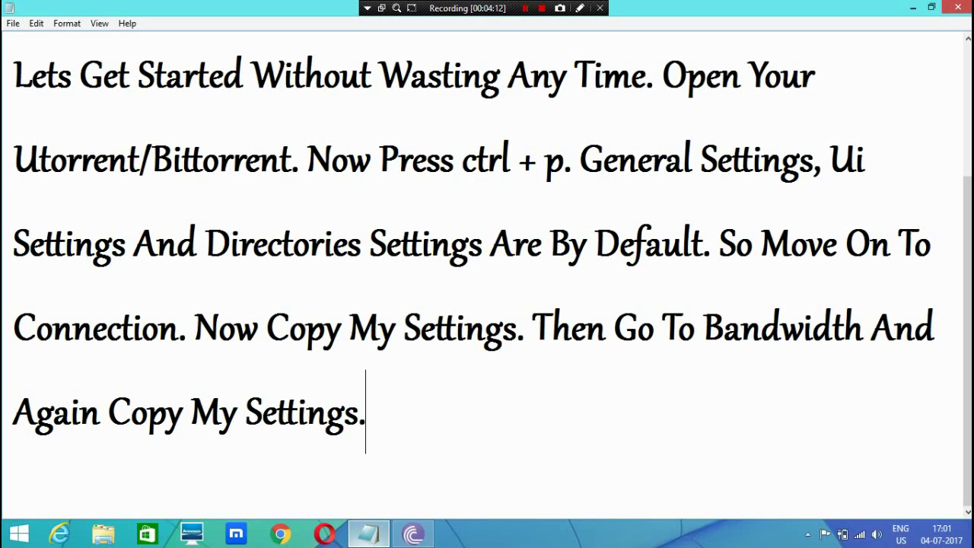
type("Then go")
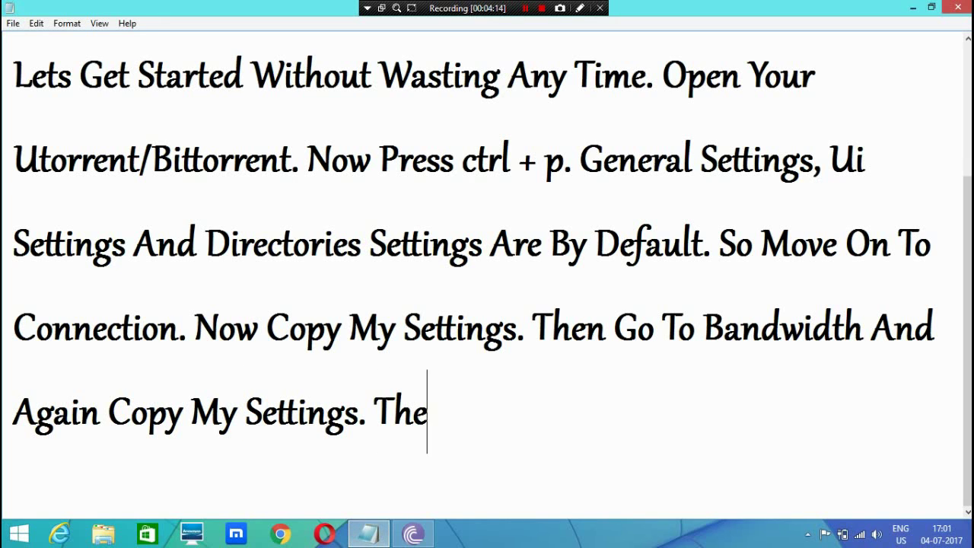
key("BackSpace")
key("BackSpace")
key("BackSpace")
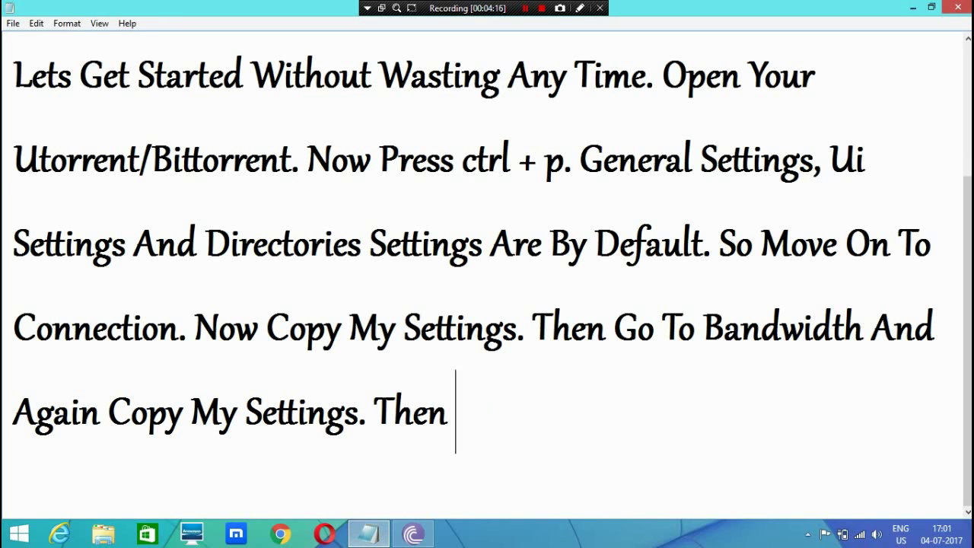
type("Go To ")
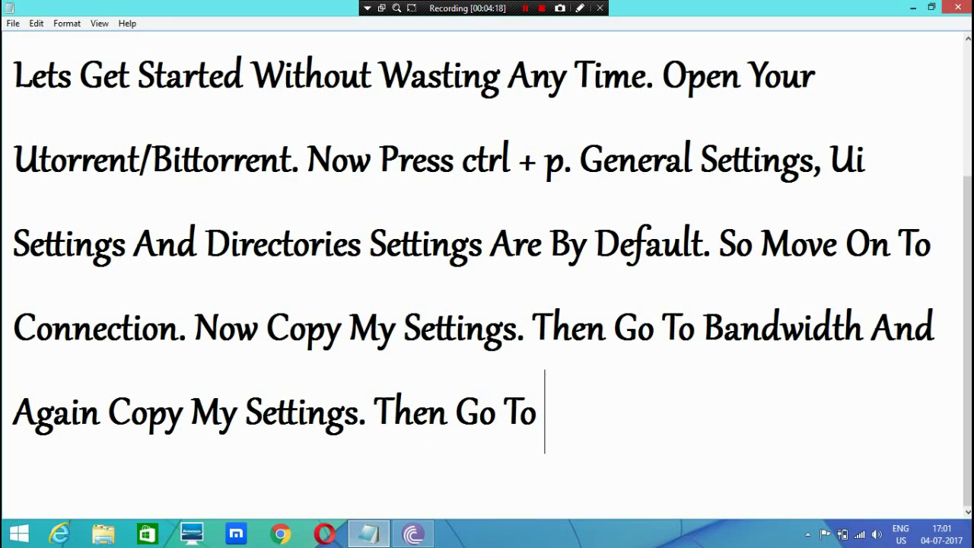
type("Bittorrent")
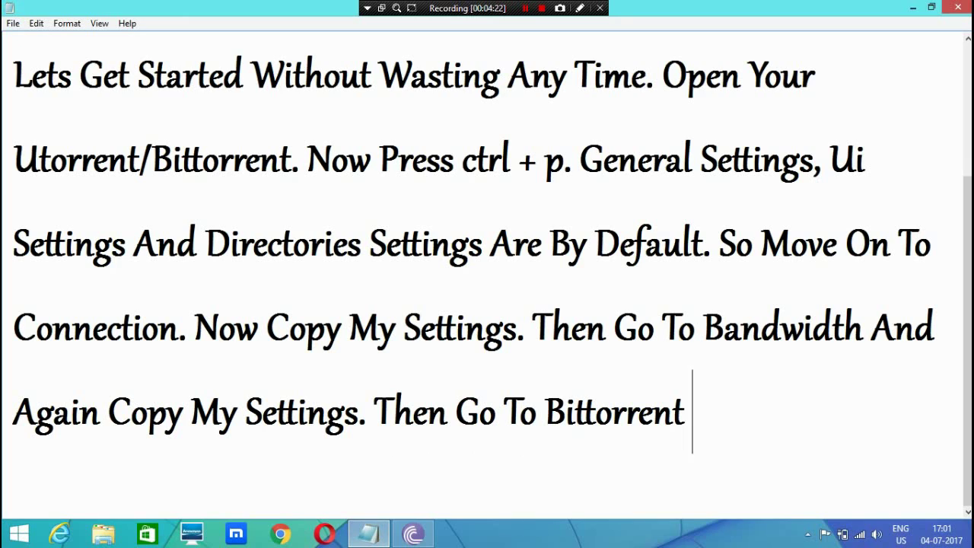
Finish the Bittorrent sentence in the note with "And Again Copy My Settings."
key("BackSpace")
type("A")
type("nd Af")
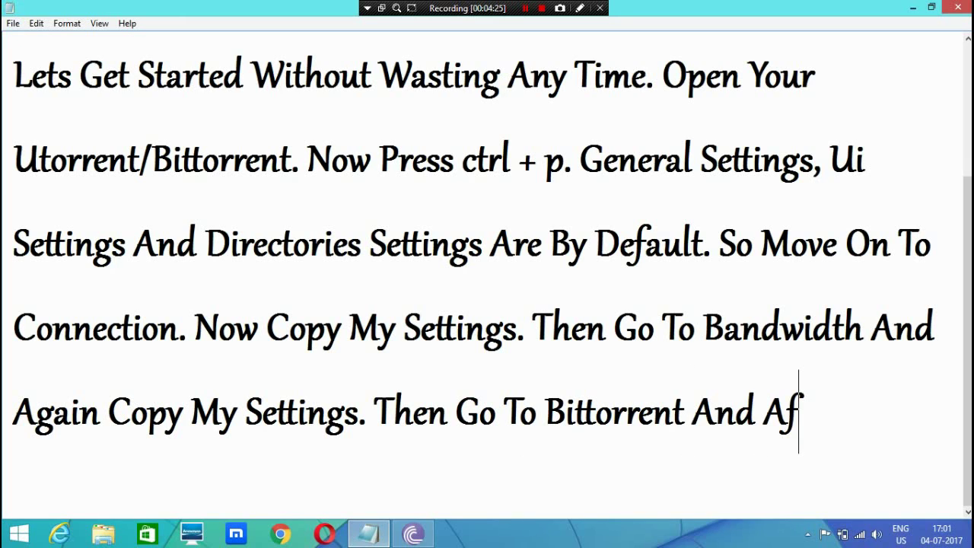
key("BackSpace")
type("gain Cop")
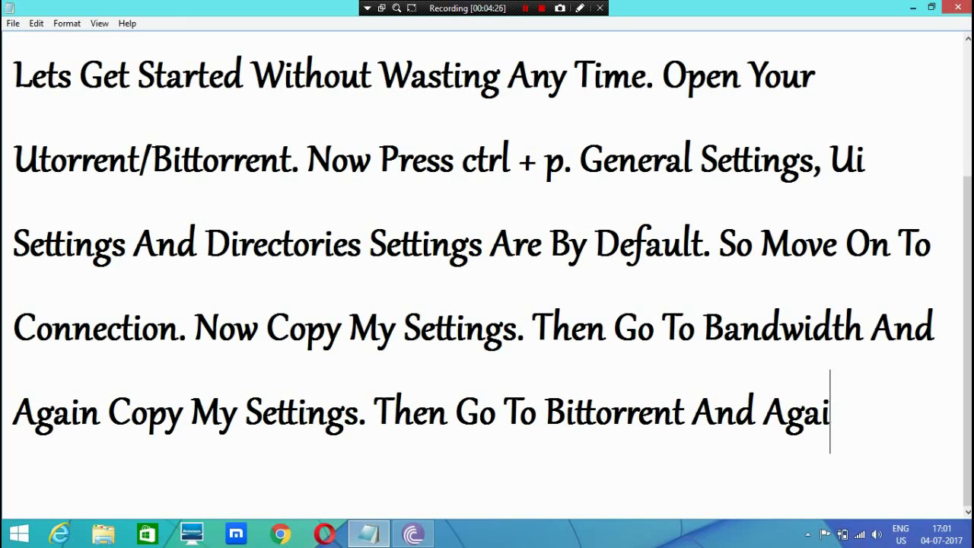
type("y My Se")
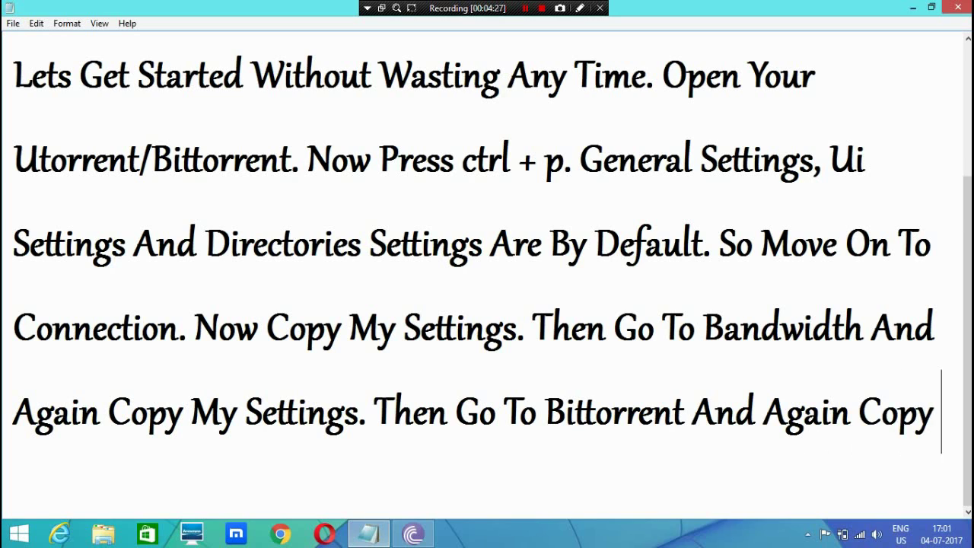
type("ttings.")
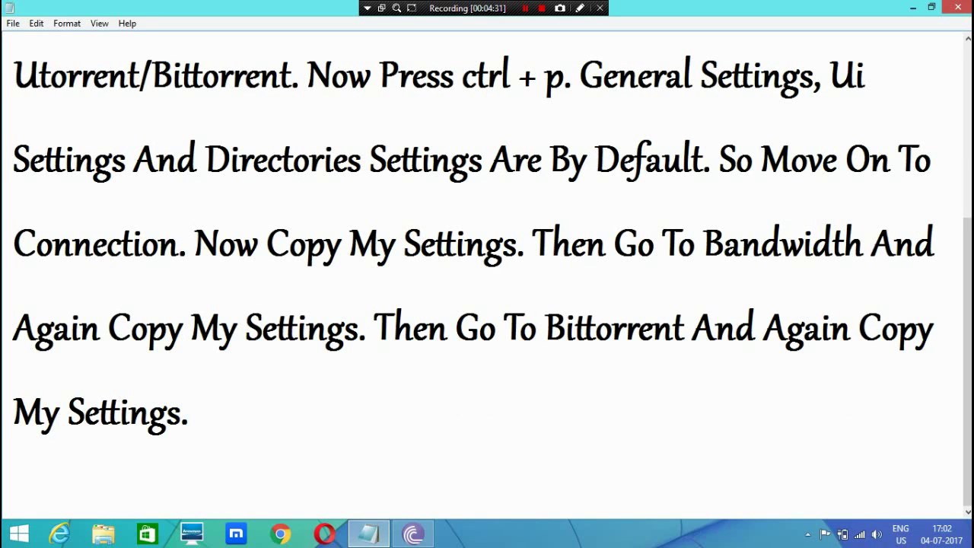
Switch to BitTorrent, examine its basic features and outgoing protocol encryption options, and open the Queueing preferences
key("alt+Tab")
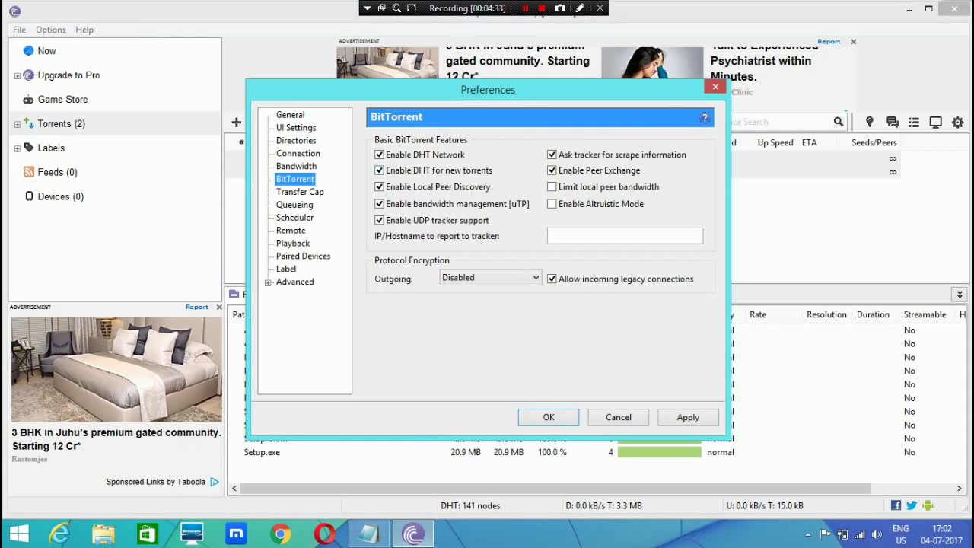
left_click(379, 155)
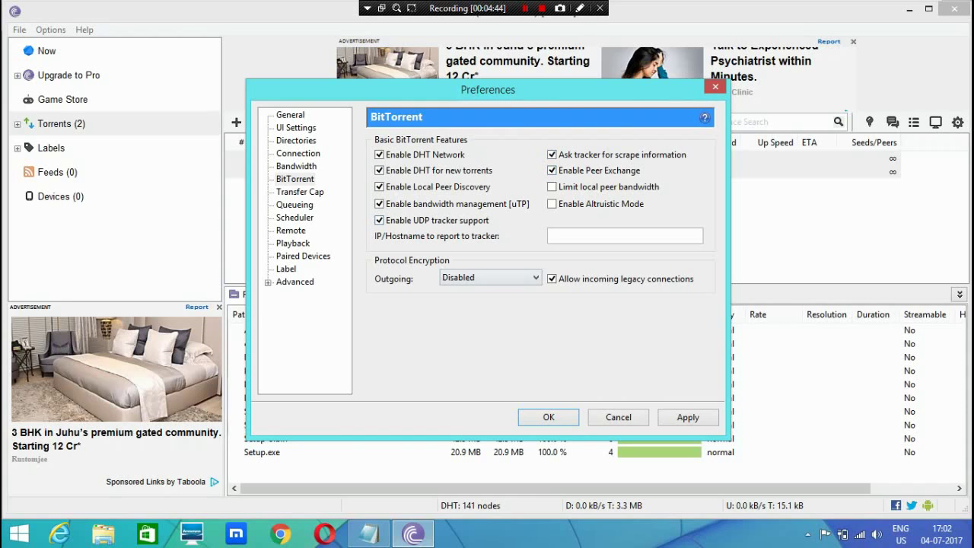
left_click(535, 278)
left_click(536, 278)
left_click(295, 205)
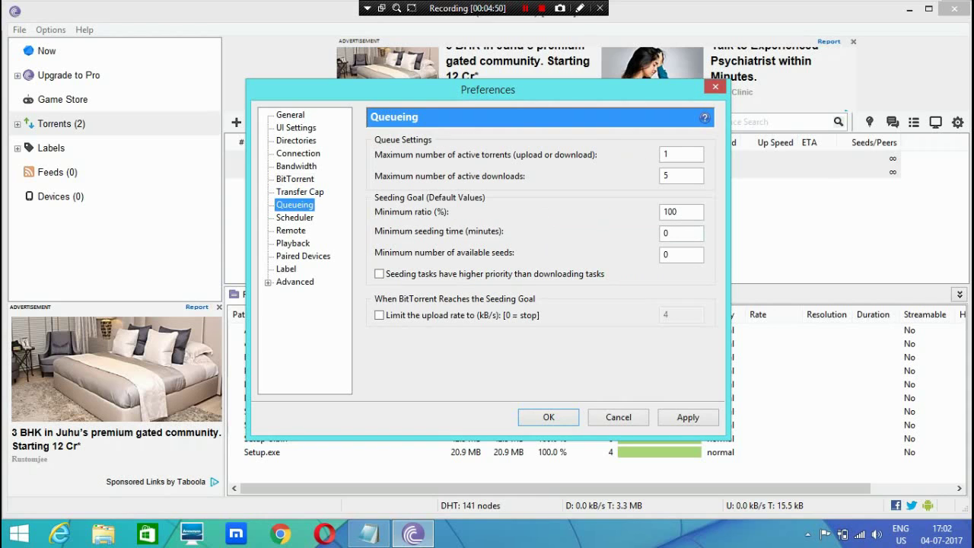
Switch to Notepad, append "Then Skip" to the instructions, and return to BitTorrent to check the preferences page names
left_click(369, 534)
type("T")
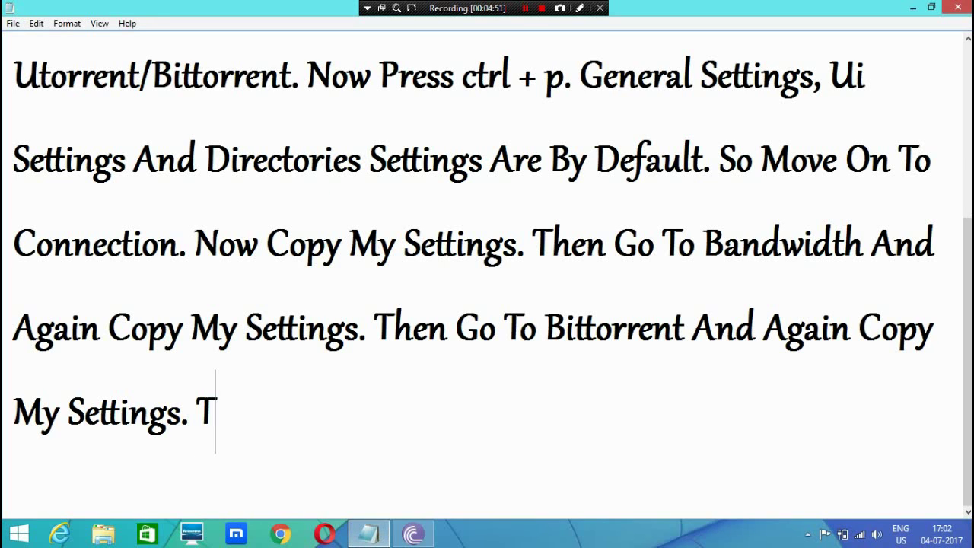
type("hen Skip")
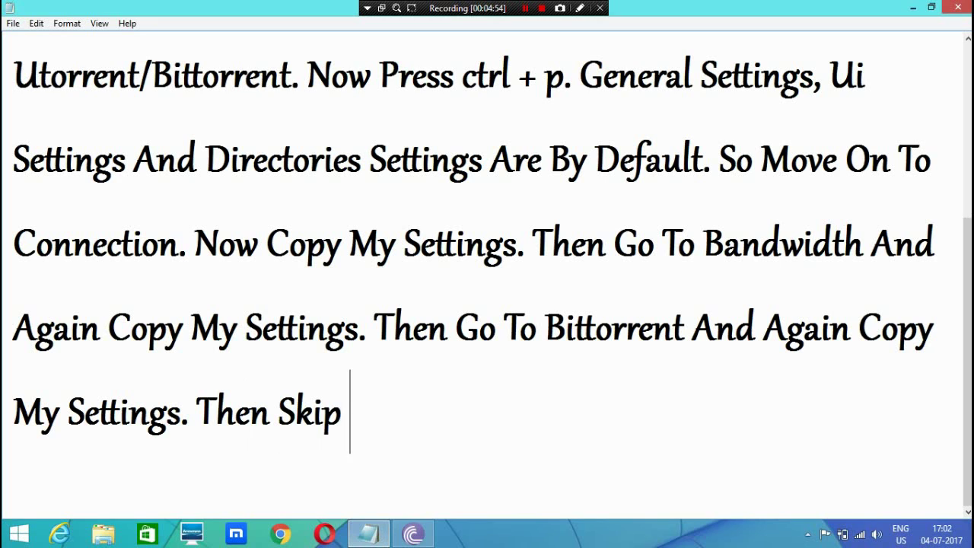
key("alt+Tab")
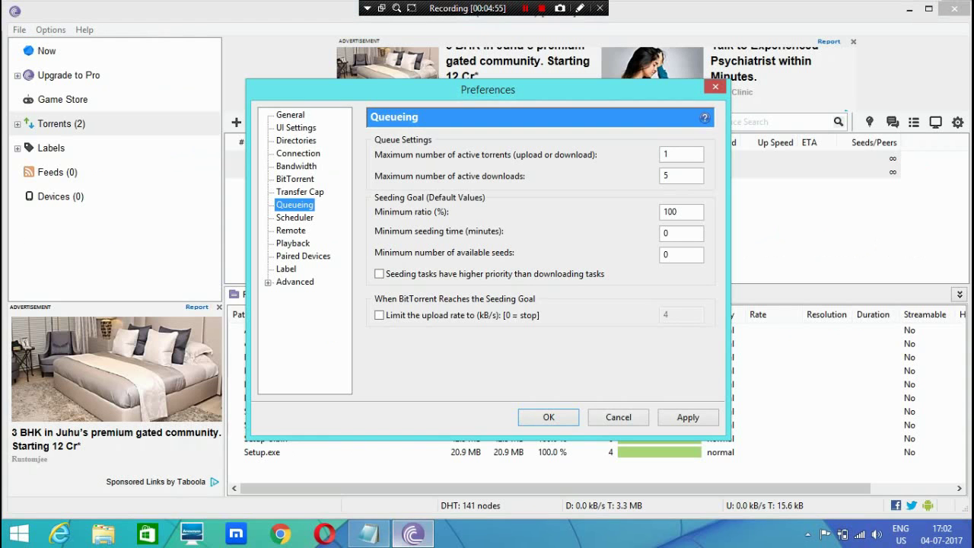
Switch back to Notepad and continue the sentence with "Transfer Cap", capitalizing both words
left_click(368, 534)
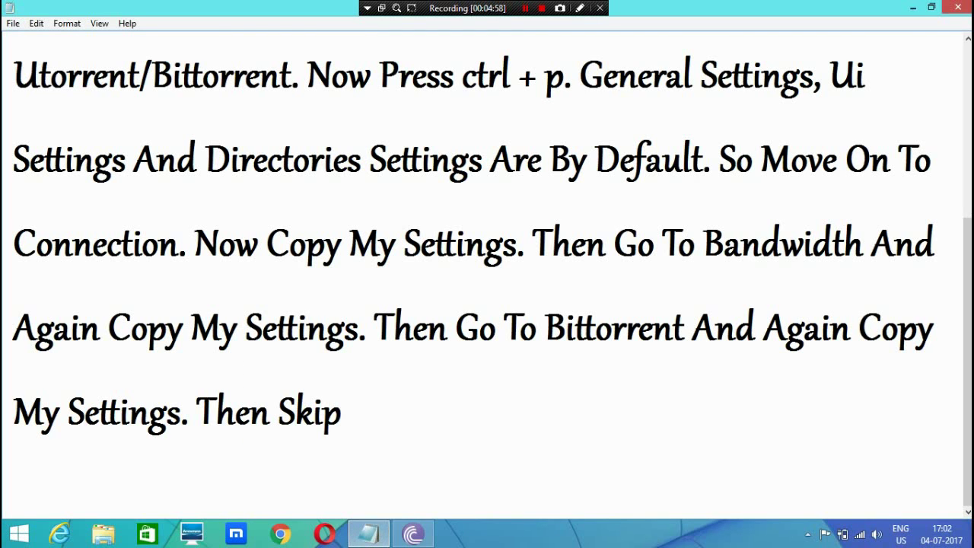
type("transfer")
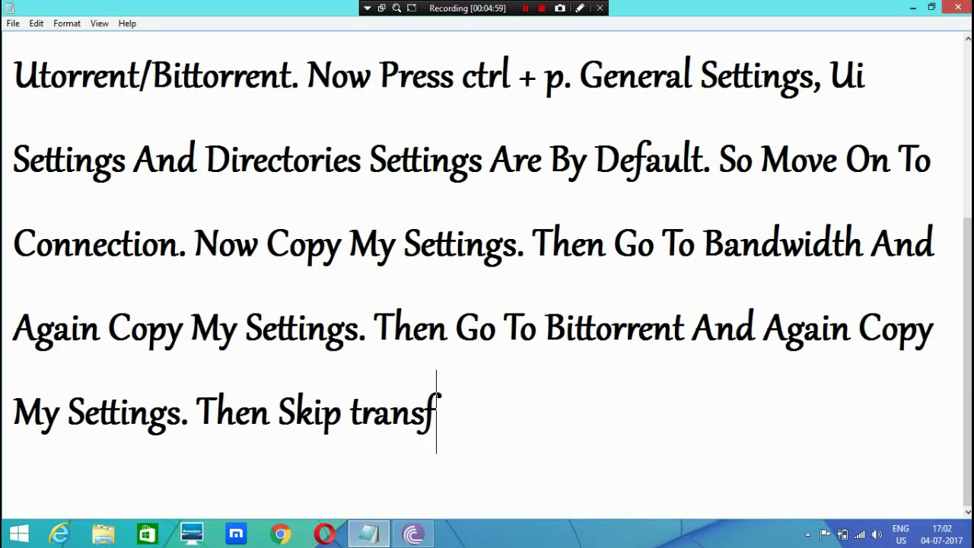
key("BackSpace")
key("BackSpace")
key("BackSpace")
key("BackSpace")
key("BackSpace")
key("BackSpace")
key("BackSpace")
key("BackSpace")
key("BackSpace")
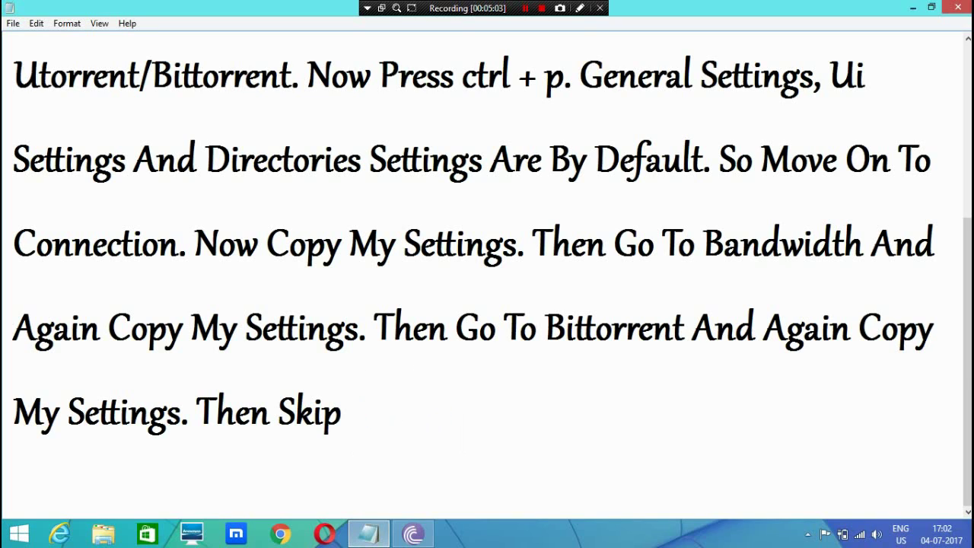
type("Tran")
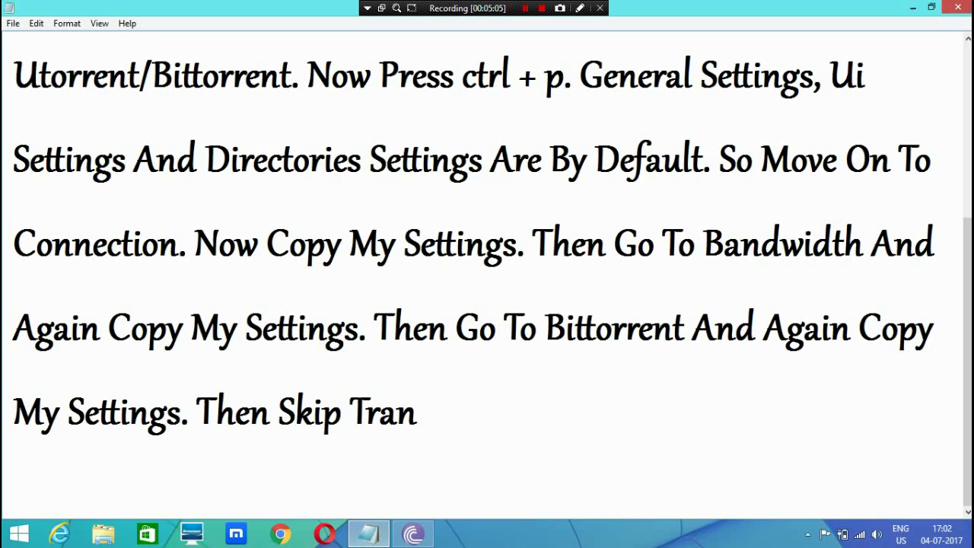
type("sfer Cap")
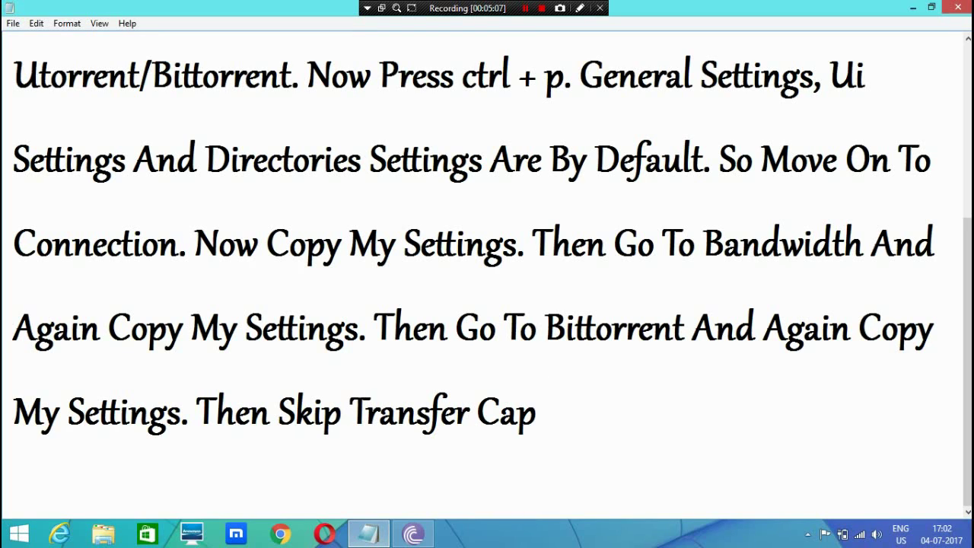
type(" And")
Extend the Transfer Cap sentence in the note with "And Move To Queing"
key("BackSpace")
type("nd ")
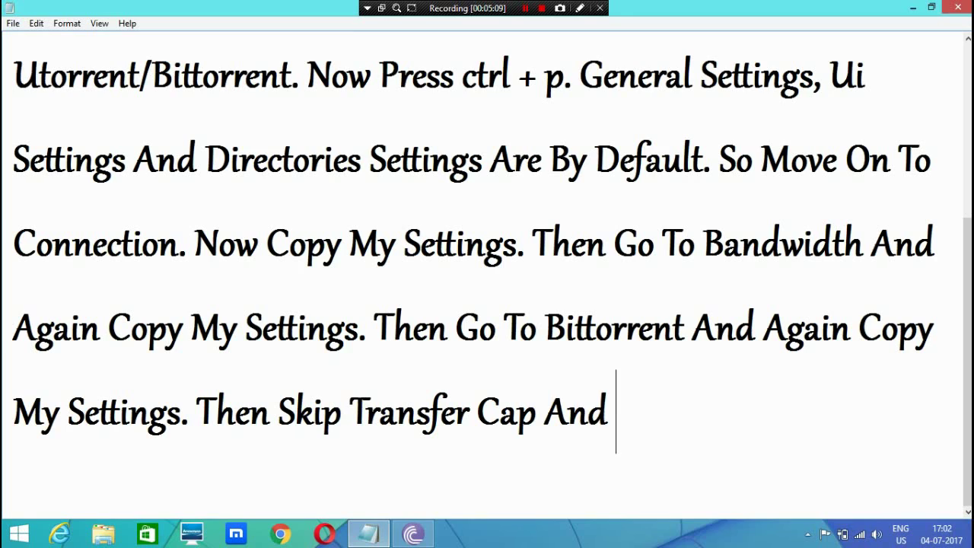
type("Move To")
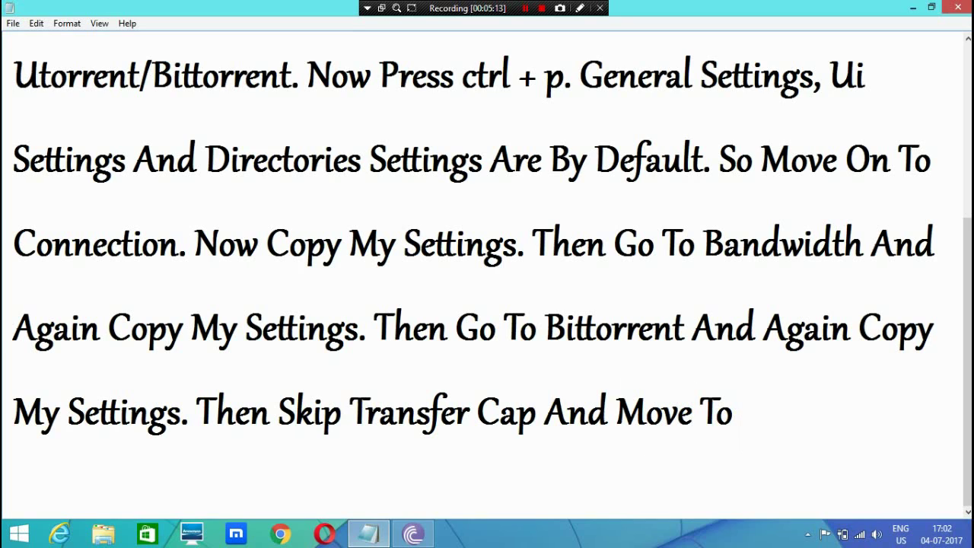
type(" Que")
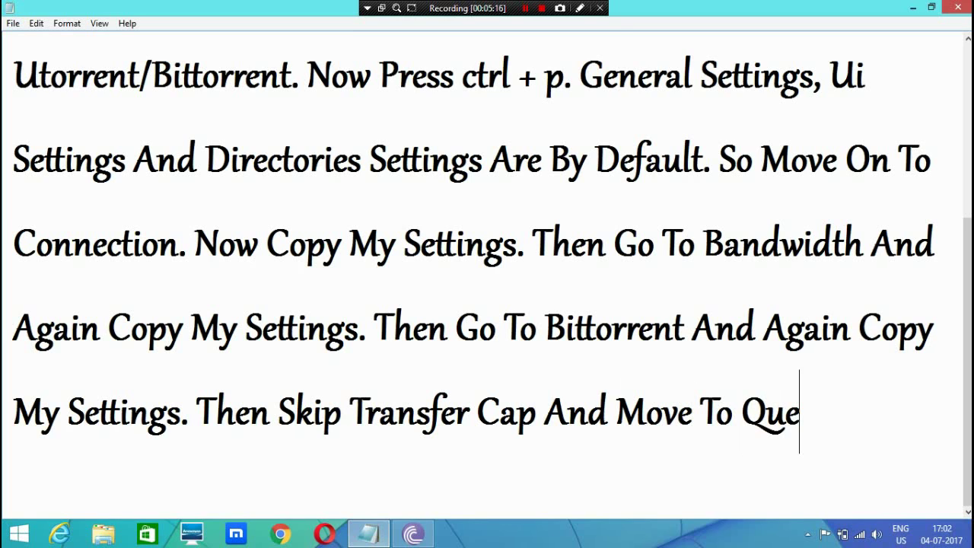
type("ing And")
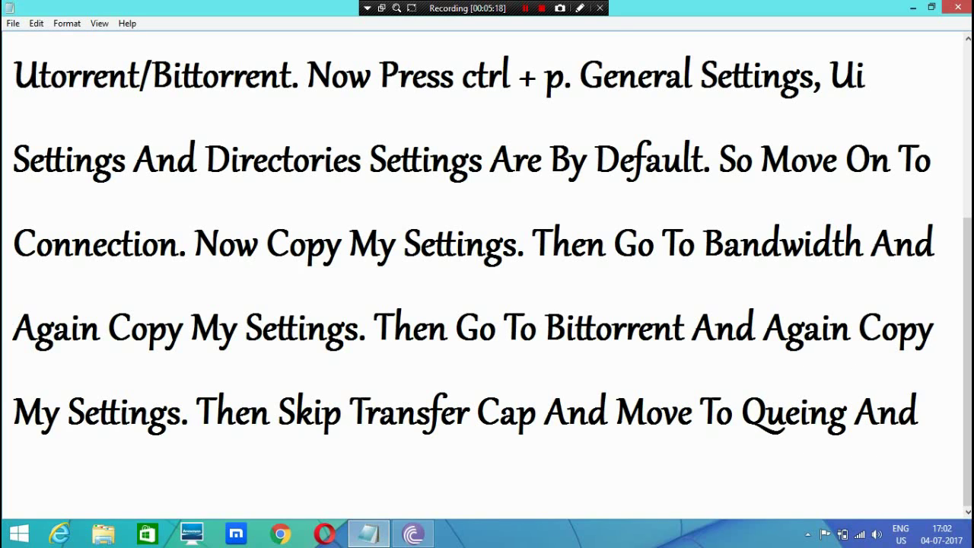
type(" Again Cop")
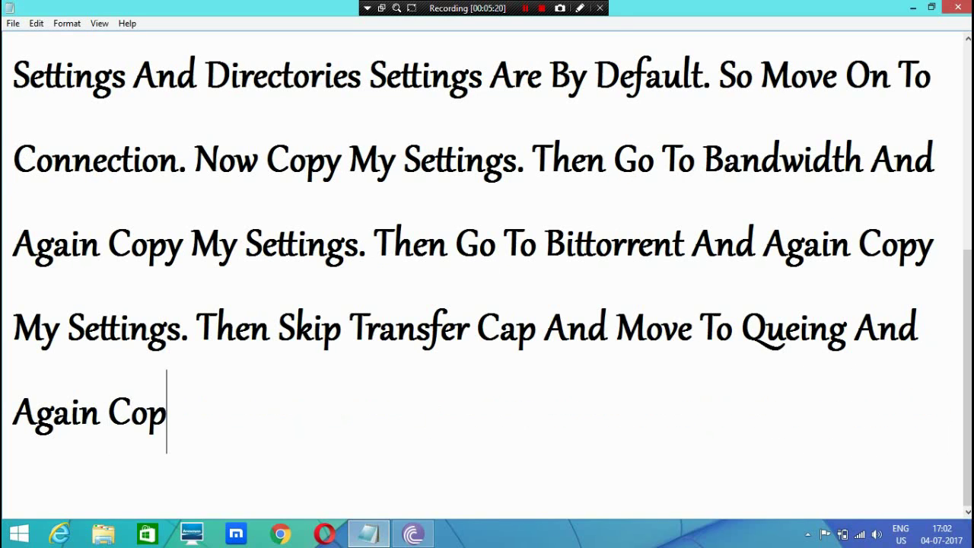
type("y My Se")
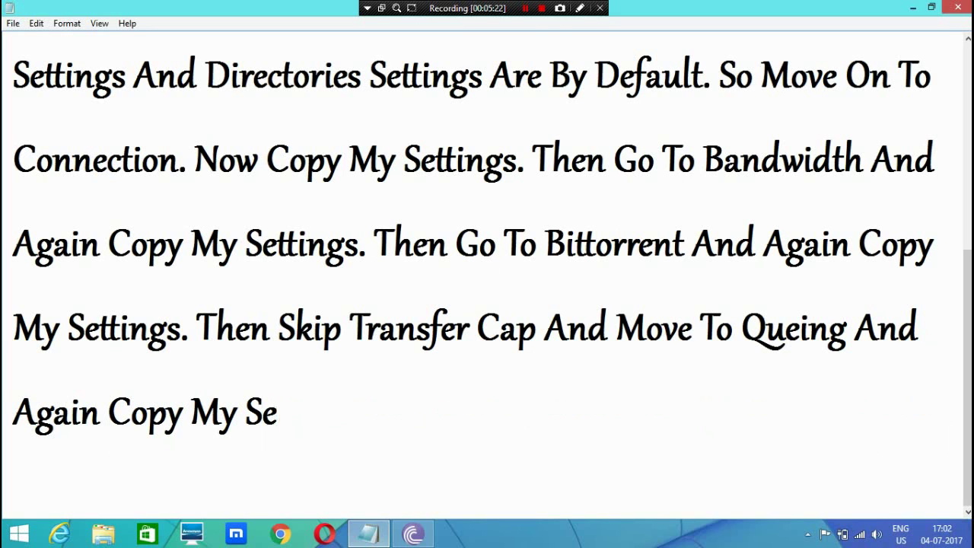
type("ttings.")
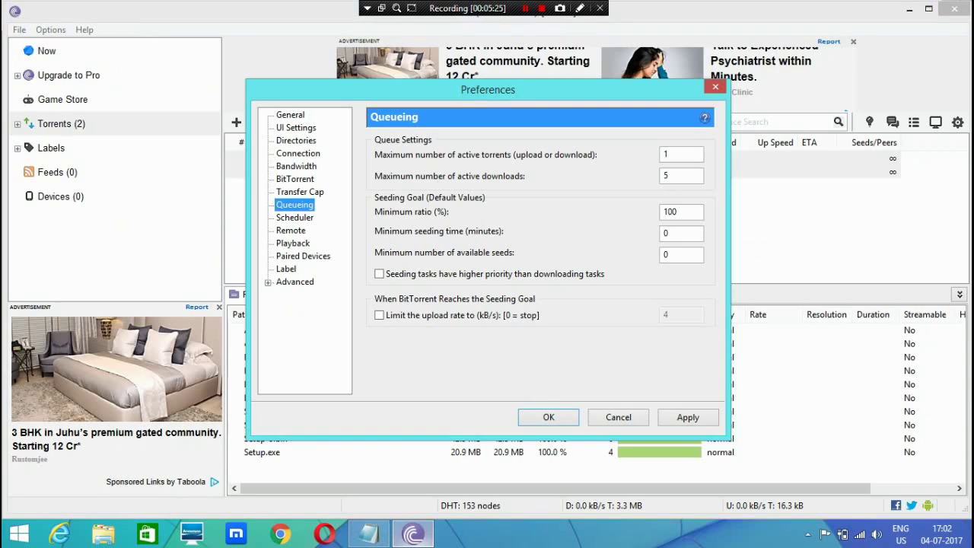
Switch to BitTorrent and examine the Queueing page's active torrent limits, seeding goal values and upload rate limit option
left_click(413, 534)
key("Tab")
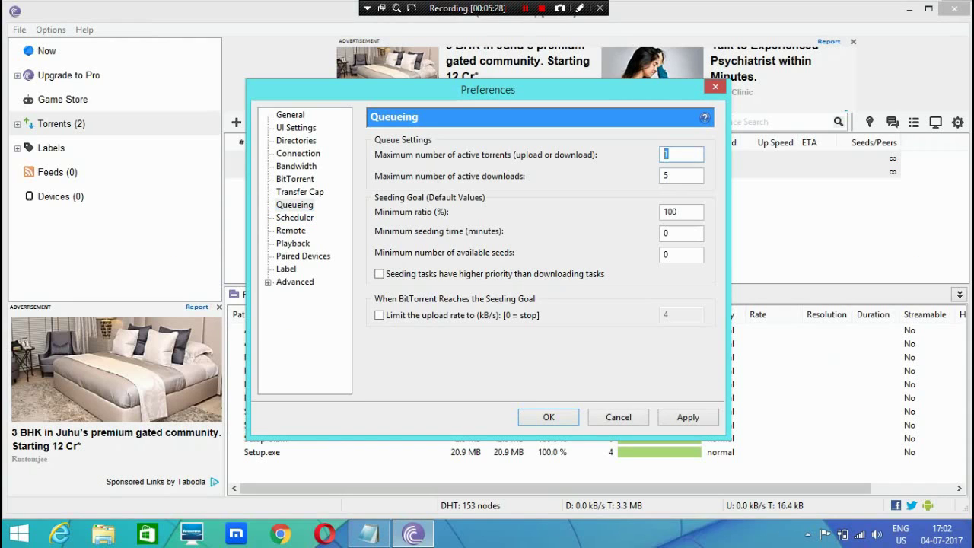
key("Tab")
key("Tab")
key("Tab")
key("Tab")
key("space")
left_click(379, 315)
left_click(379, 315)
Switch back to Notepad and append "Then Skip Everything" to the instructions
key("alt+Tab")
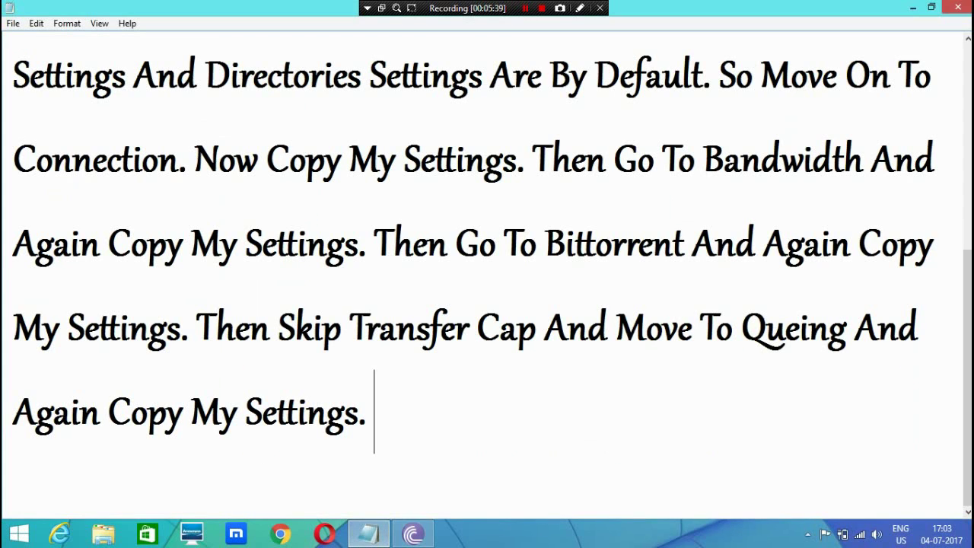
type("Thwen")
key("BackSpace")
key("BackSpace")
key("BackSpace")
type("e")
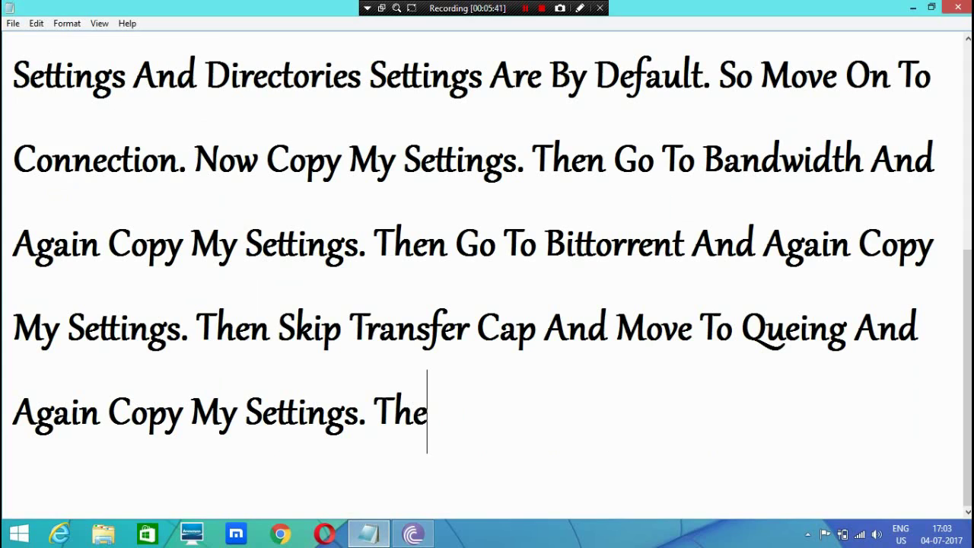
type("n Skip E")
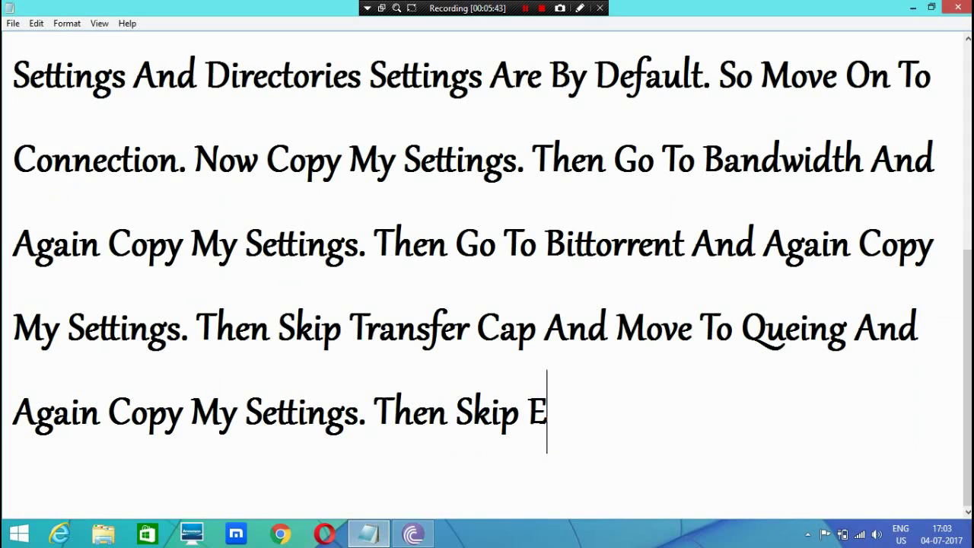
type("verything")
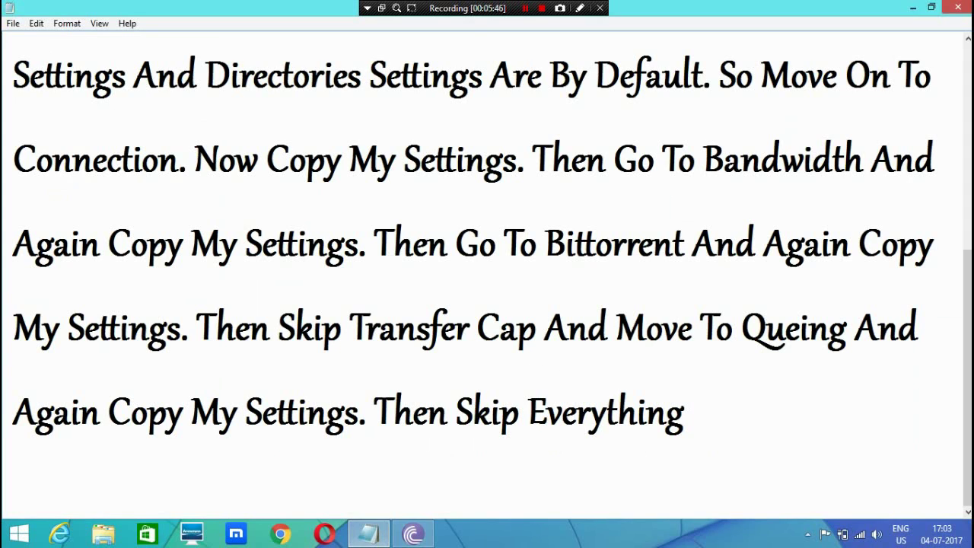
type(" And Come D")
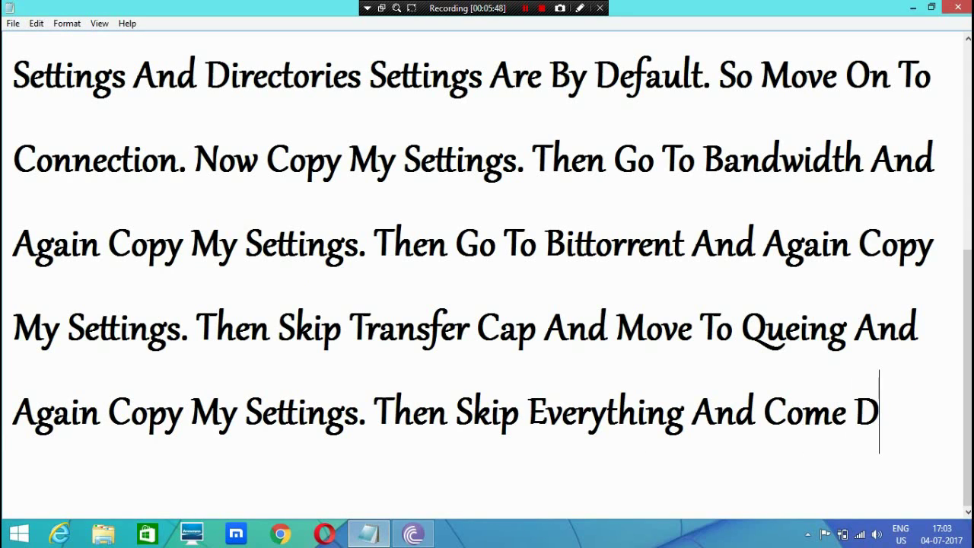
type("own To Advan")
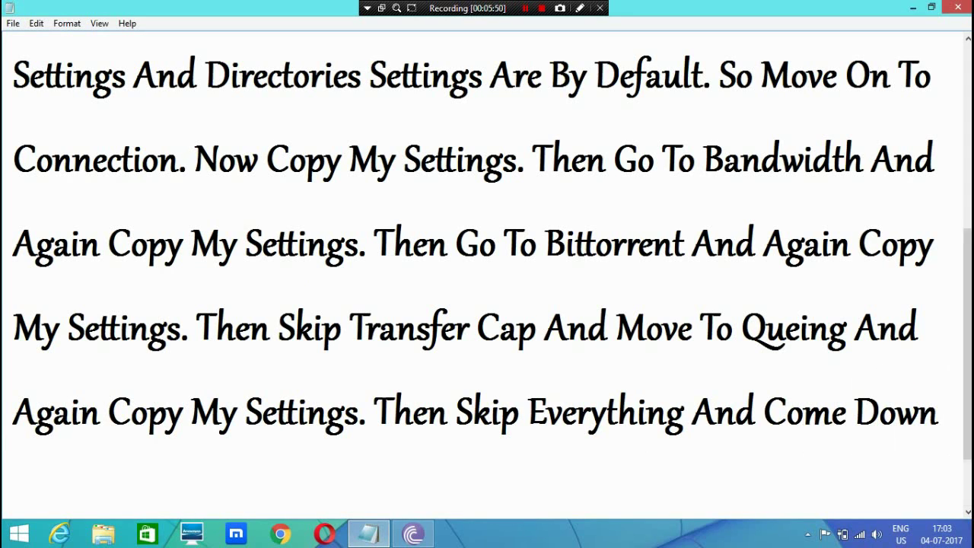
type("c")
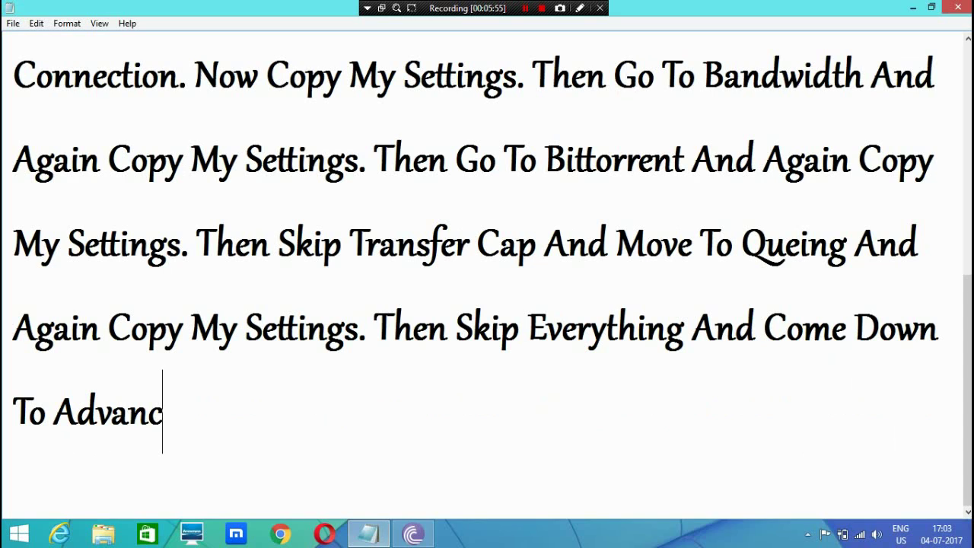
Complete the Skip Everything sentence in the note with "And Come Down To Advanced."
type("ed")
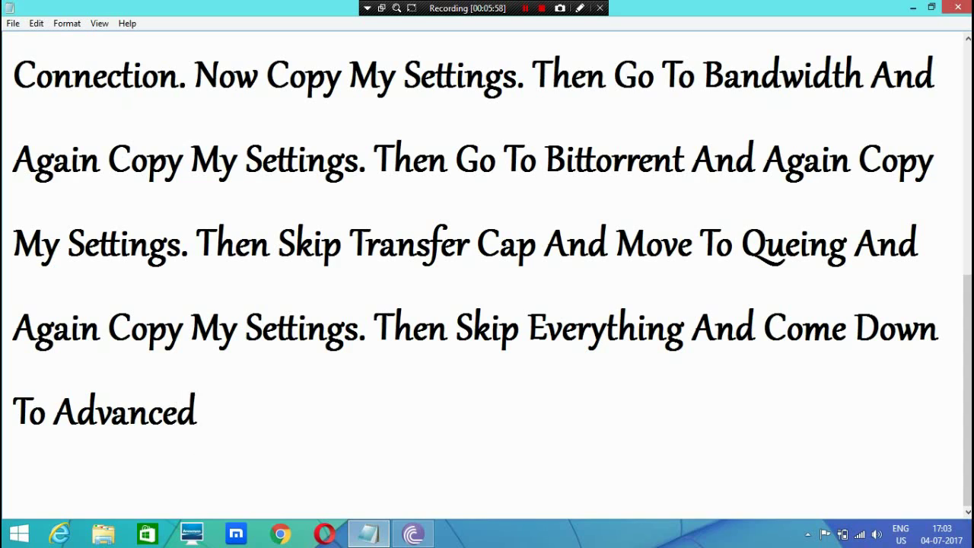
type(". Now")
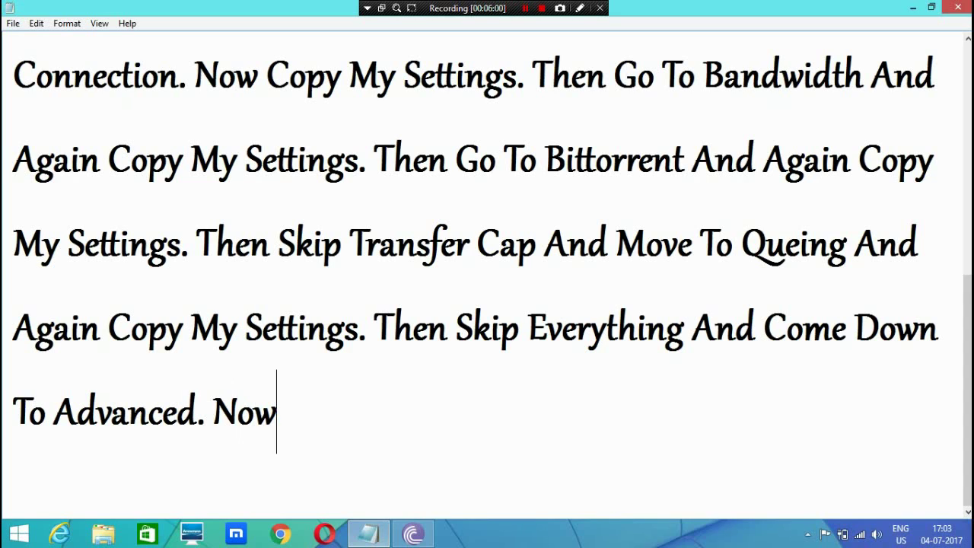
type(" Carefu")
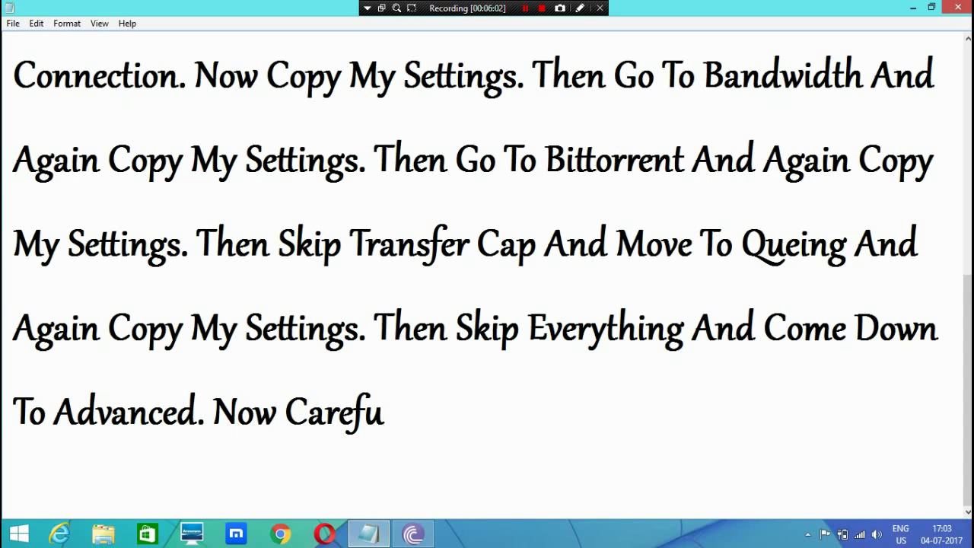
type("lly See ")
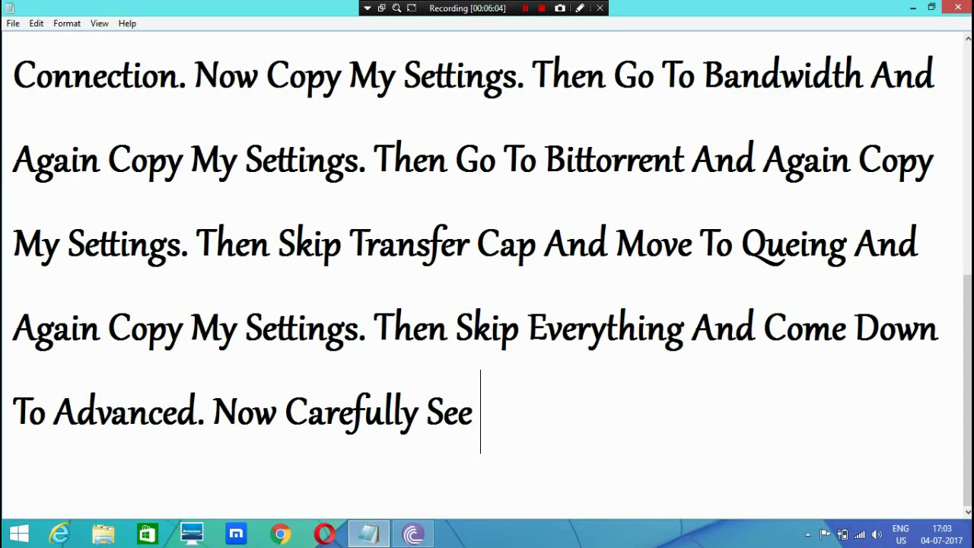
type("m")
Begin the next sentence of the note with "Now Carefully See My Settings", correcting the misspelled last word
key("BackSpace")
type("My ")
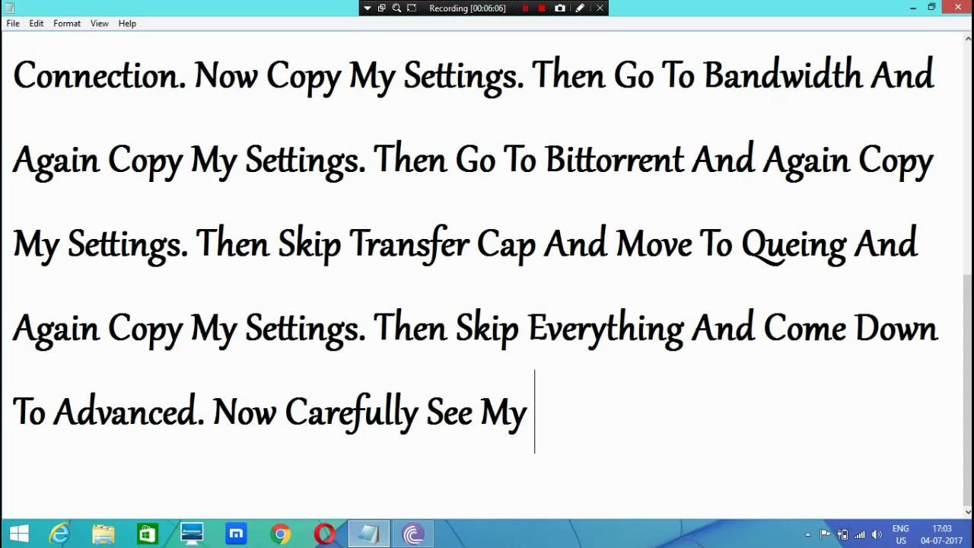
type("Ssettings Adn")
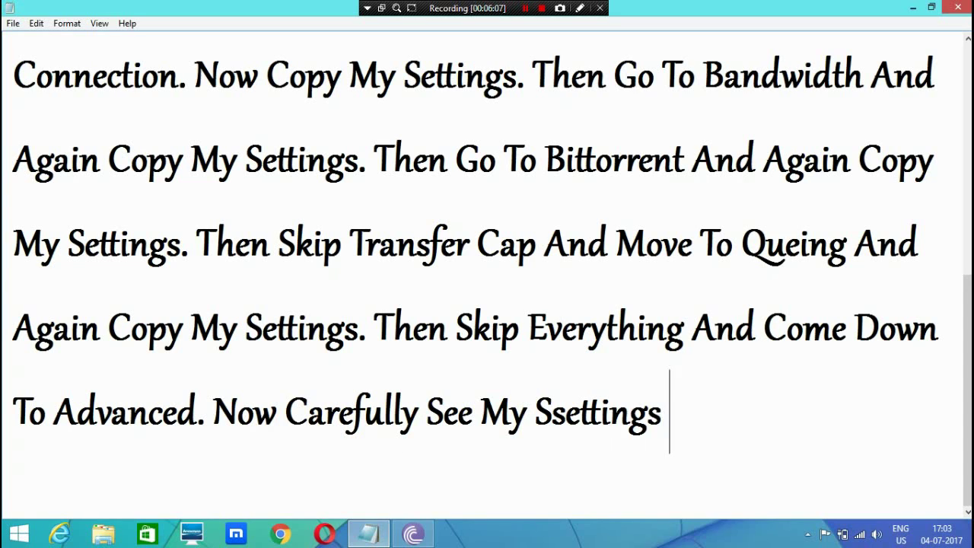
key("BackSpace")
key("BackSpace")
key("BackSpace")
key("BackSpace")
key("BackSpace")
key("BackSpace")
key("BackSpace")
key("BackSpace")
key("BackSpace")
key("BackSpace")
key("BackSpace")
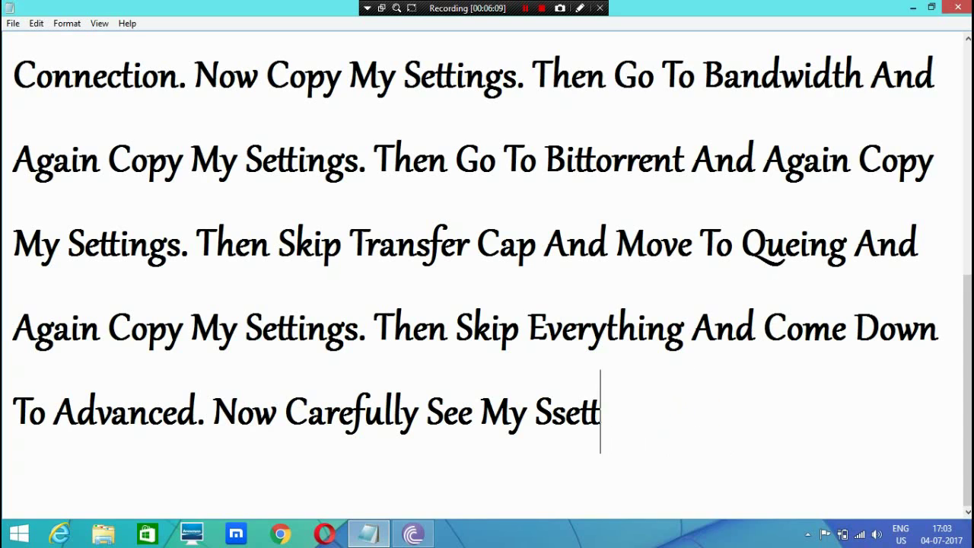
key("BackSpace")
type("etting")
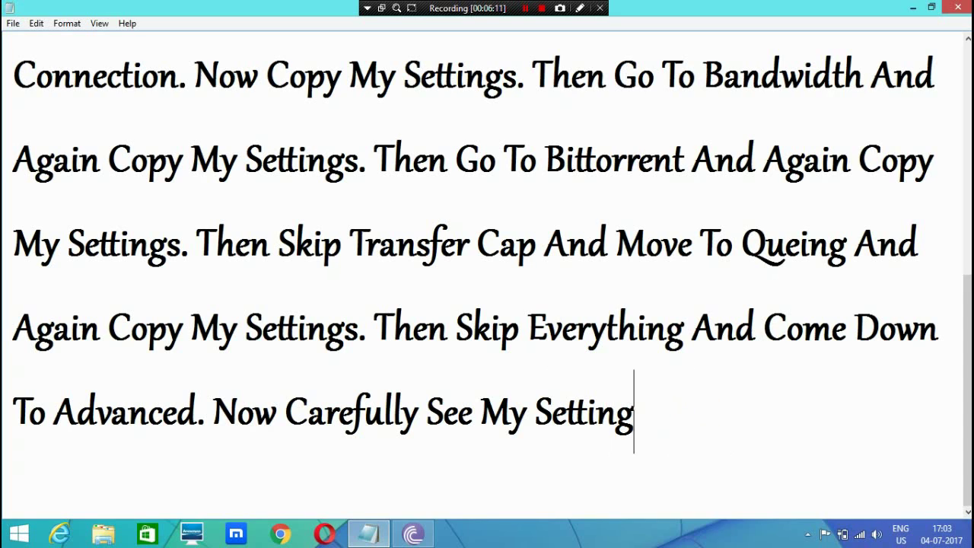
type("s Adn")
Finish the note's "Now Carefully See My Settings" sentence with "And Copy All Of It."
key("BackSpace")
key("BackSpace")
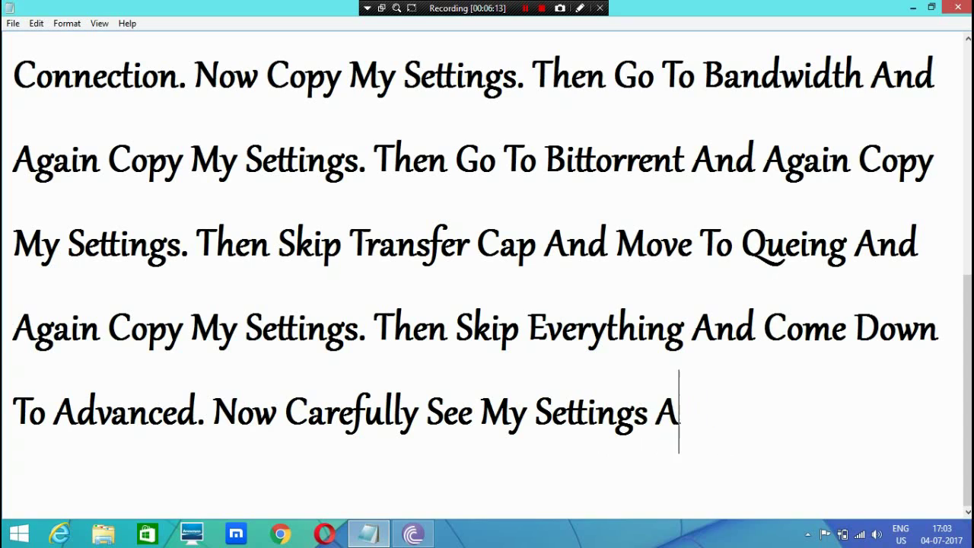
type("nd a")
key("BackSpace")
type("C")
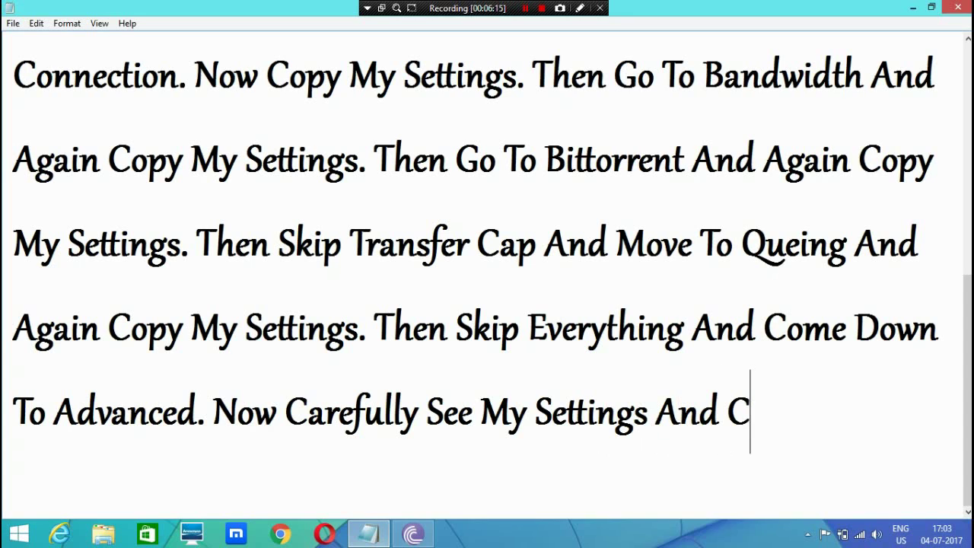
type("opy All ")
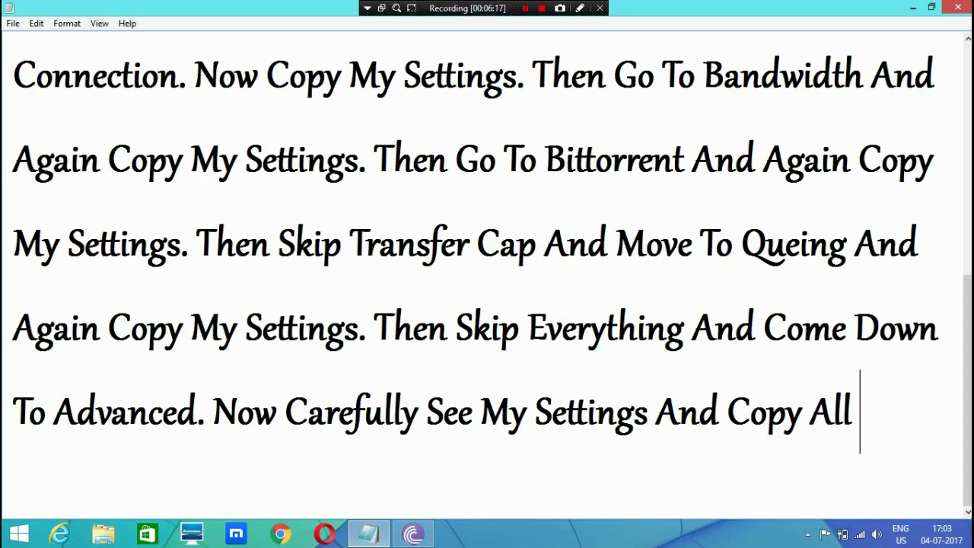
type("Of It")
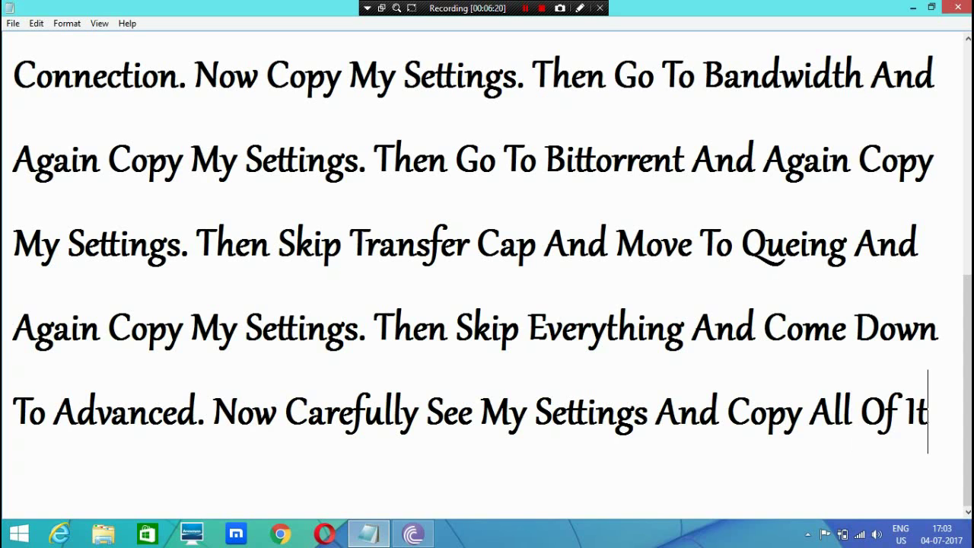
type(".")
Switch to BitTorrent, open the Advanced preferences, and examine the options from bt.allow_same_ip through bt.multiscrape one by one
left_click(413, 534)
left_click(295, 282)
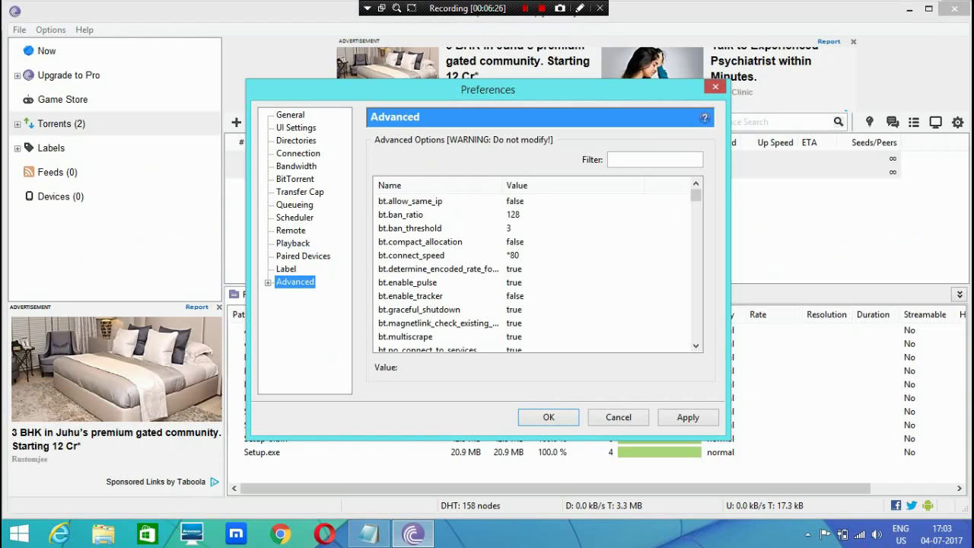
left_click(411, 201)
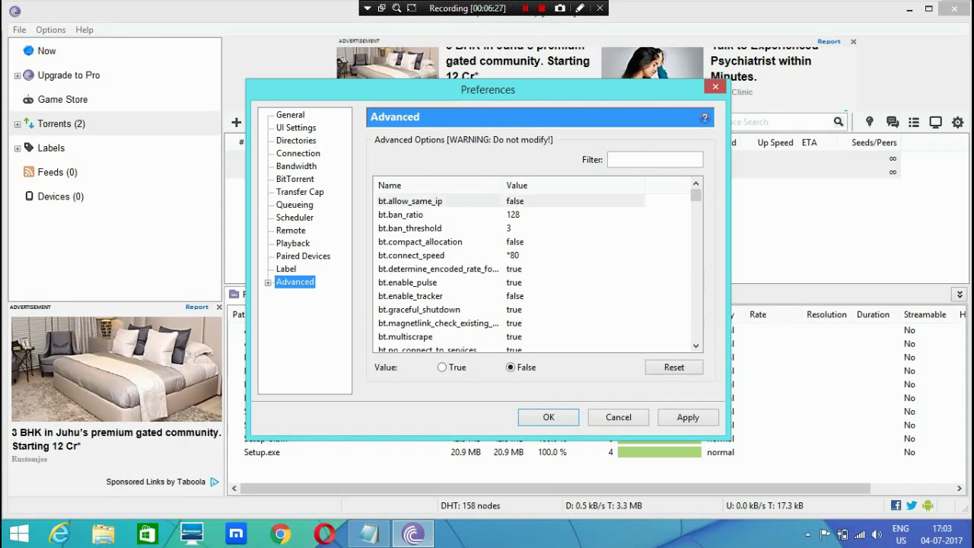
left_click(410, 215)
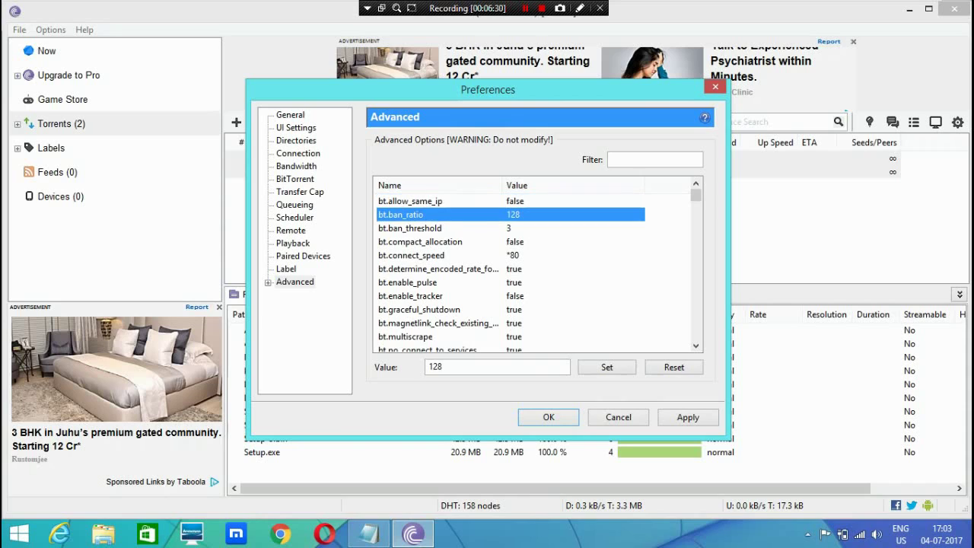
left_click(411, 228)
left_click(420, 241)
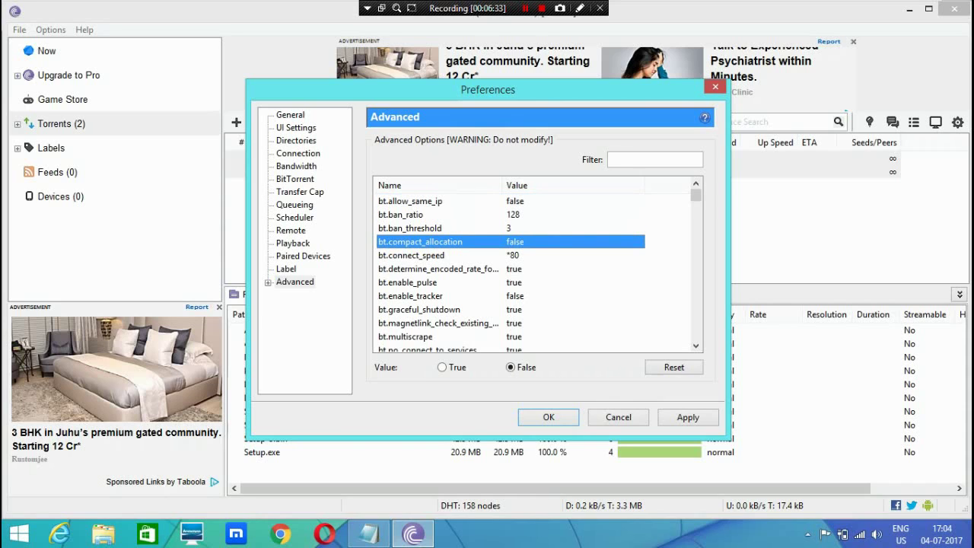
left_click(412, 256)
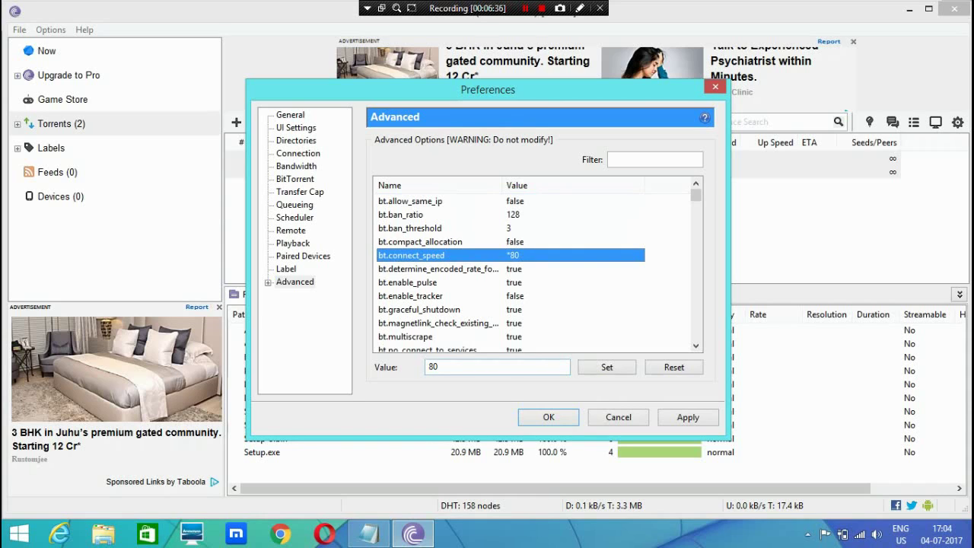
left_click(408, 282)
left_click(411, 296)
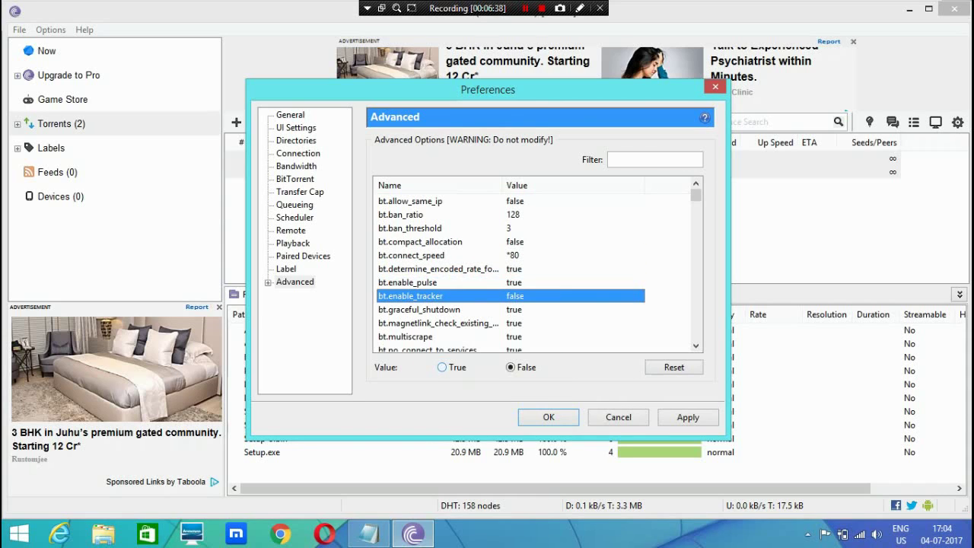
left_click(419, 310)
left_click(437, 324)
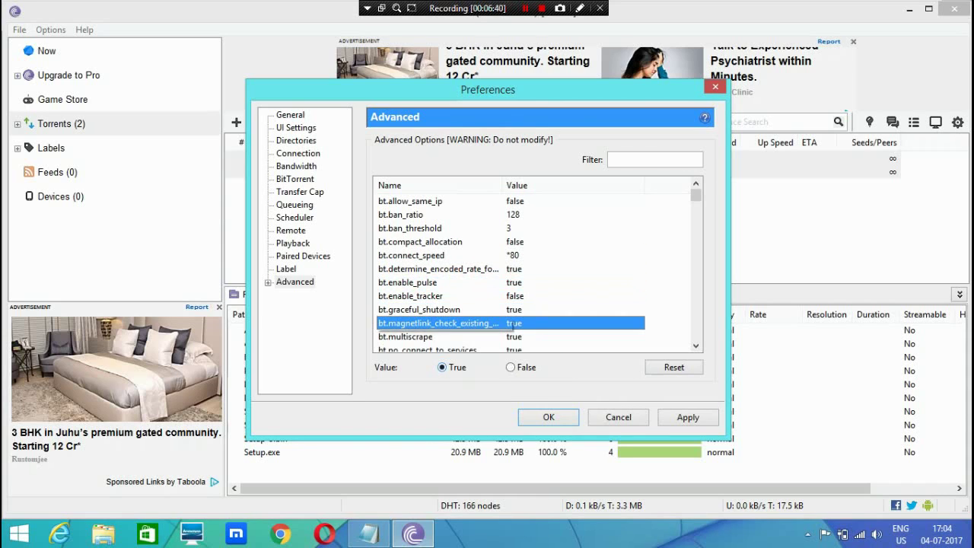
left_click(406, 337)
Examine the remaining bt options in the advanced list, from bt.no_connect_to_services through bt.use_similar_torrent_data
key("Down")
key("Down")
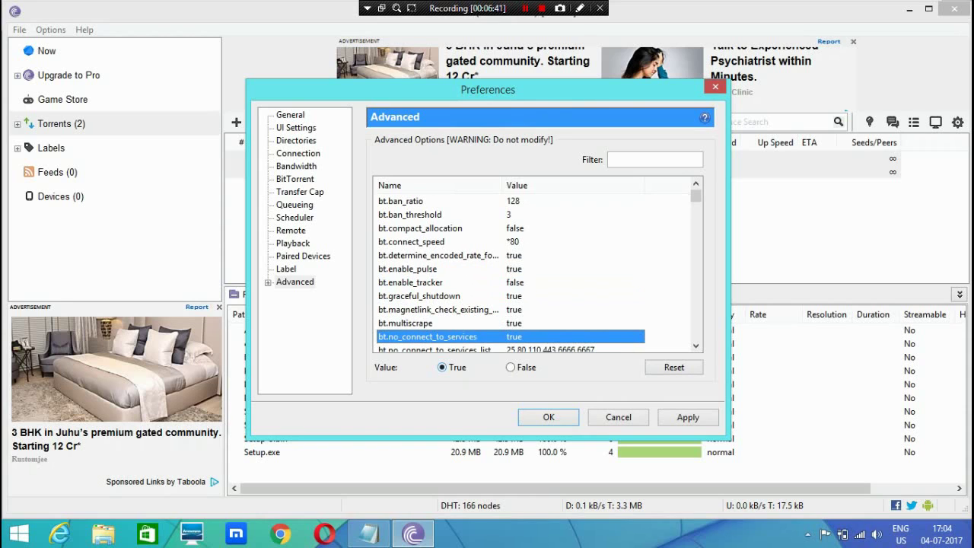
key("Down")
key("Down")
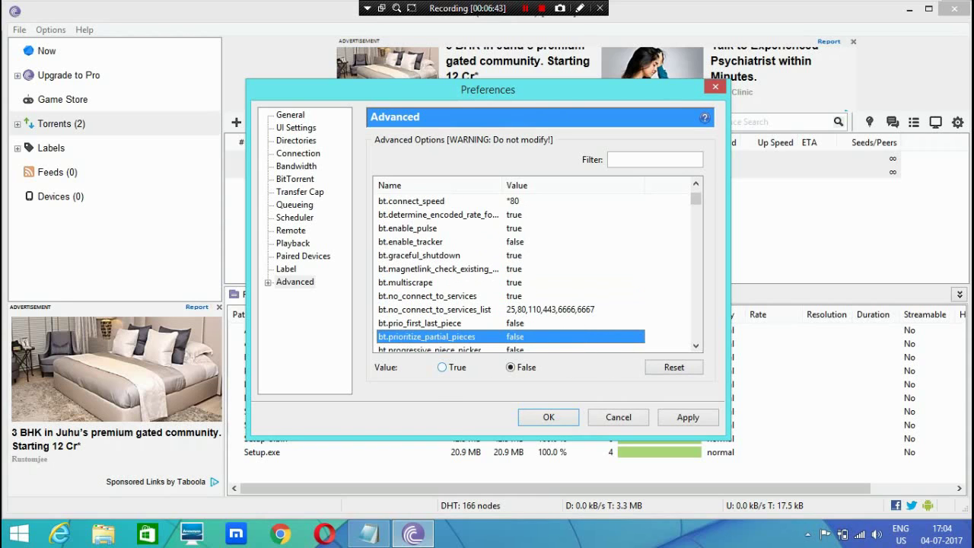
key("Down")
key("Down")
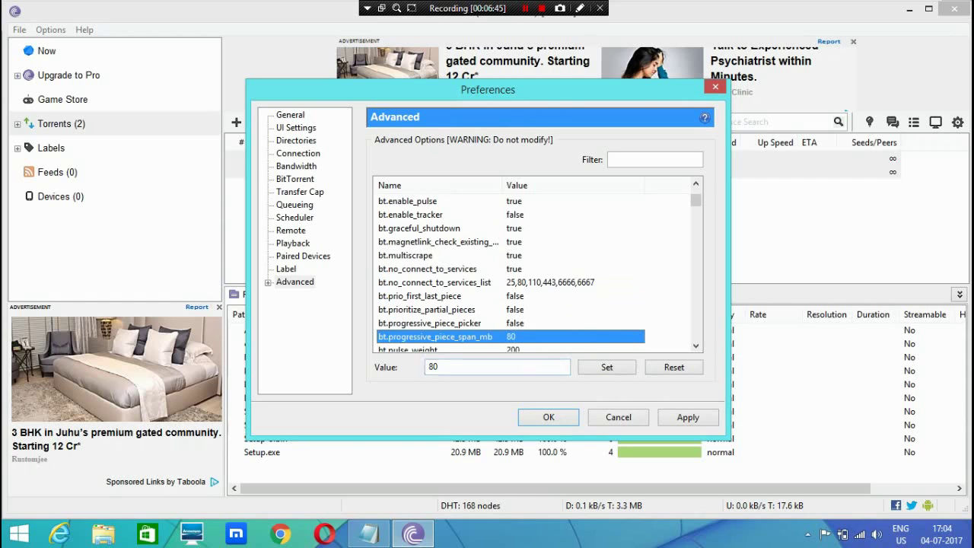
key("Down")
key("Down")
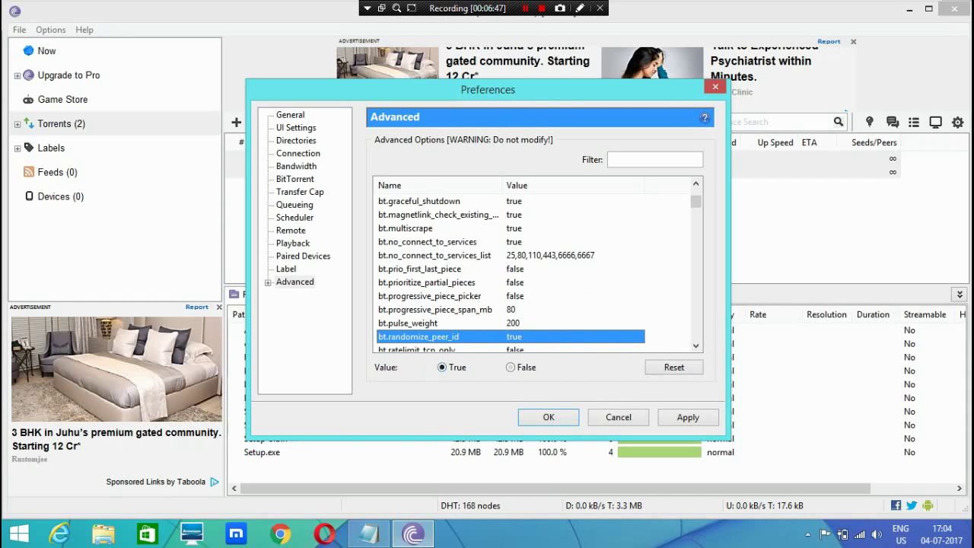
key("Down")
key("Down")
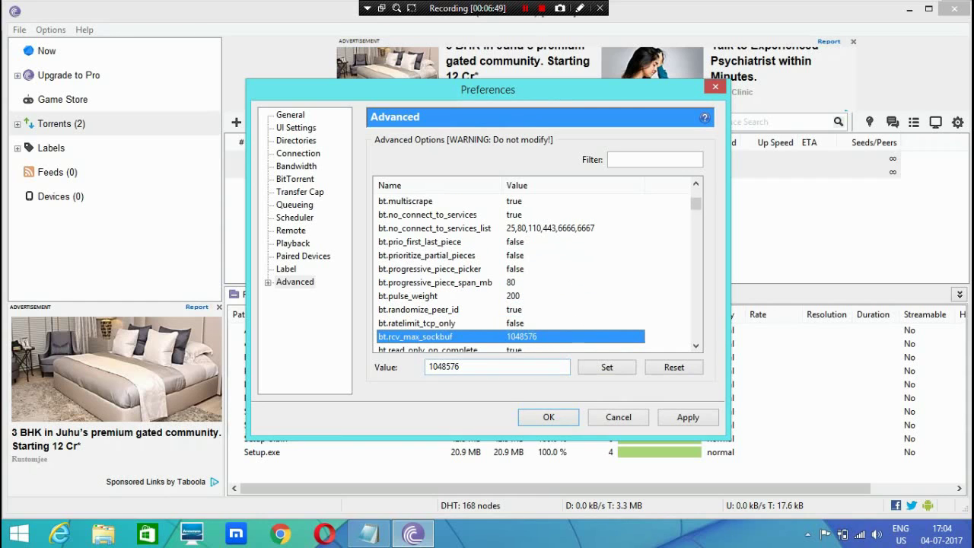
key("Down")
key("Down")
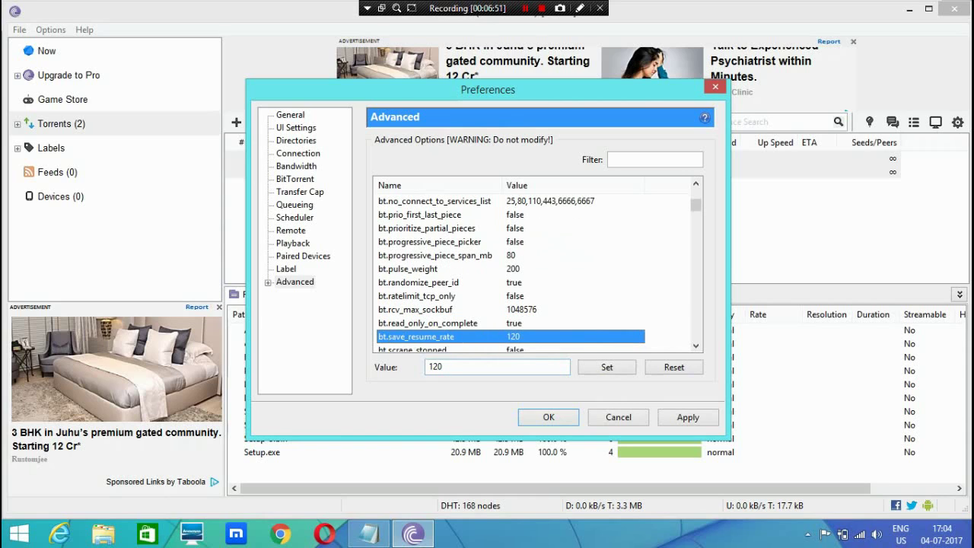
key("Down")
key("Down")
key("Down")
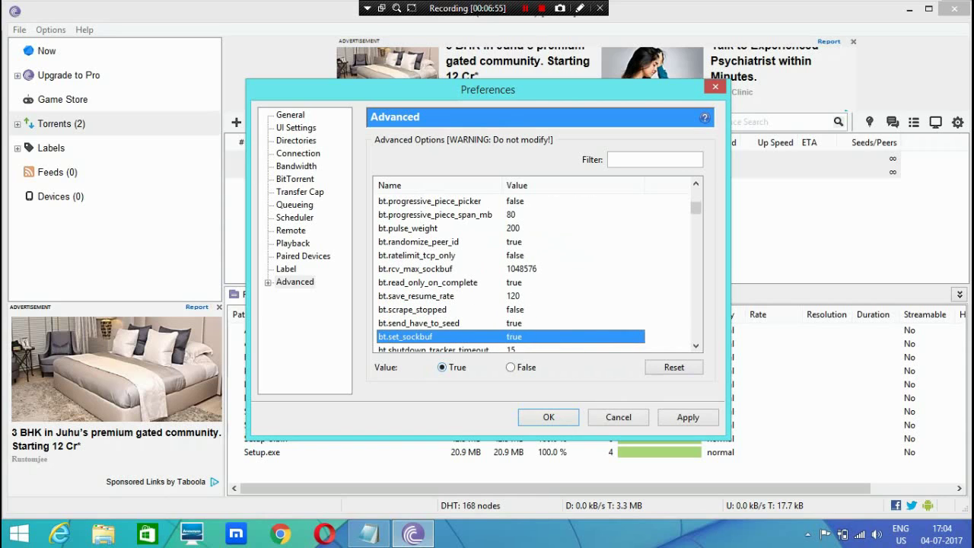
key("Down")
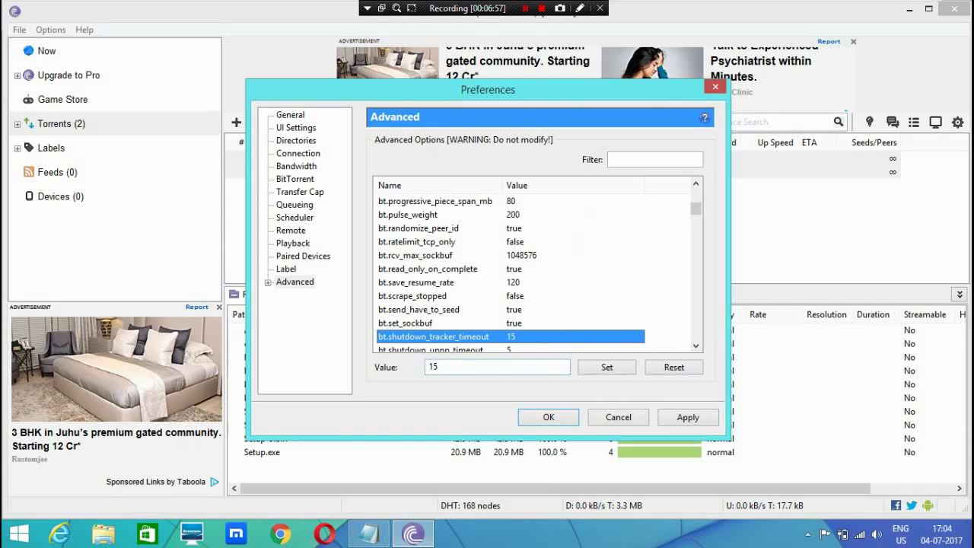
key("Down")
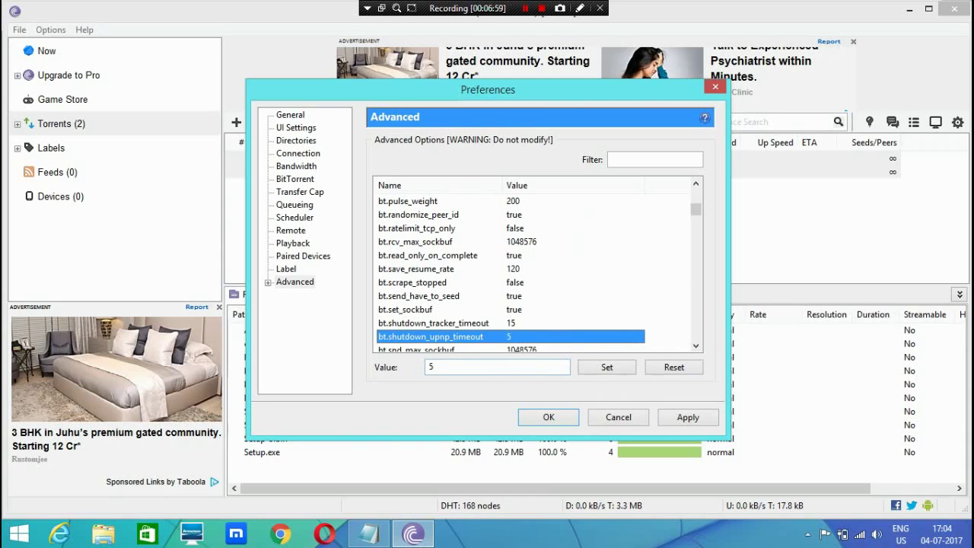
key("Down")
key("Down")
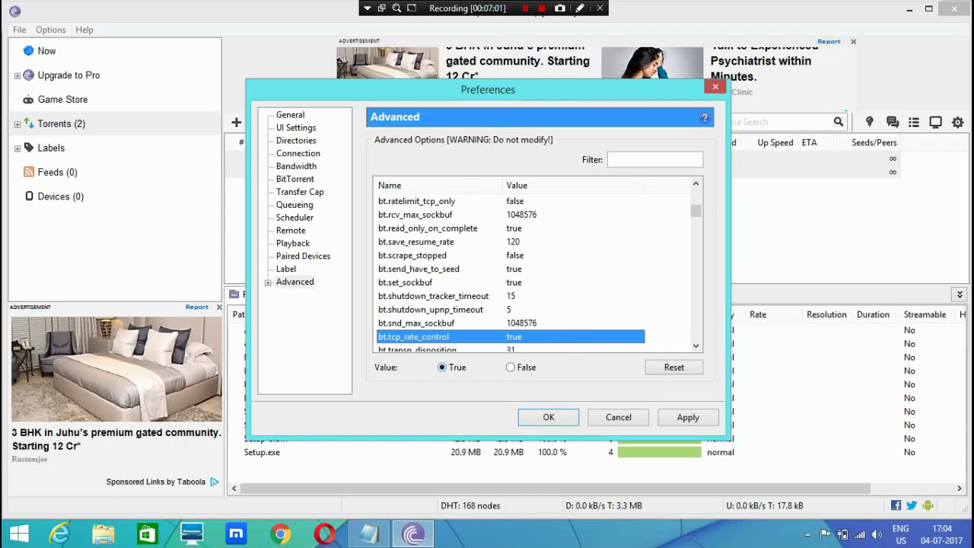
key("Down")
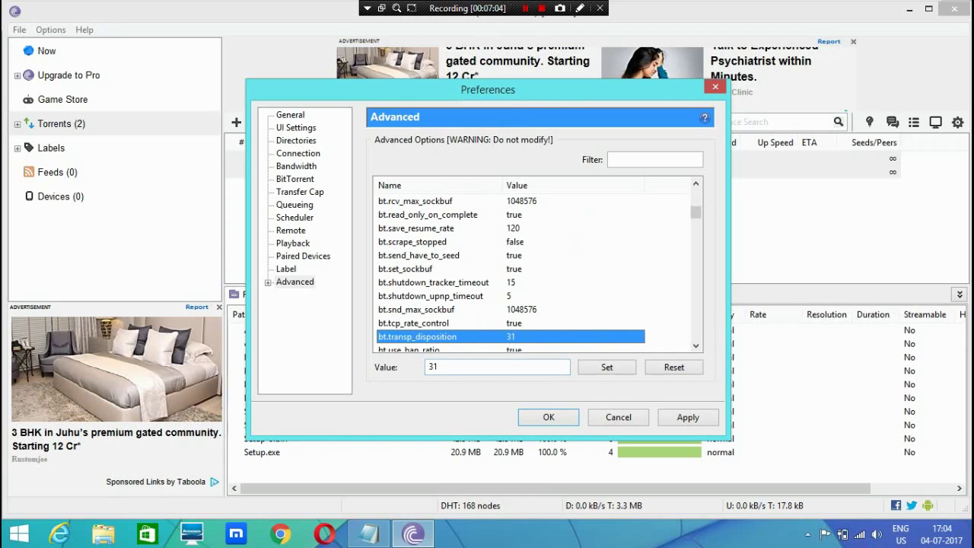
key("Down")
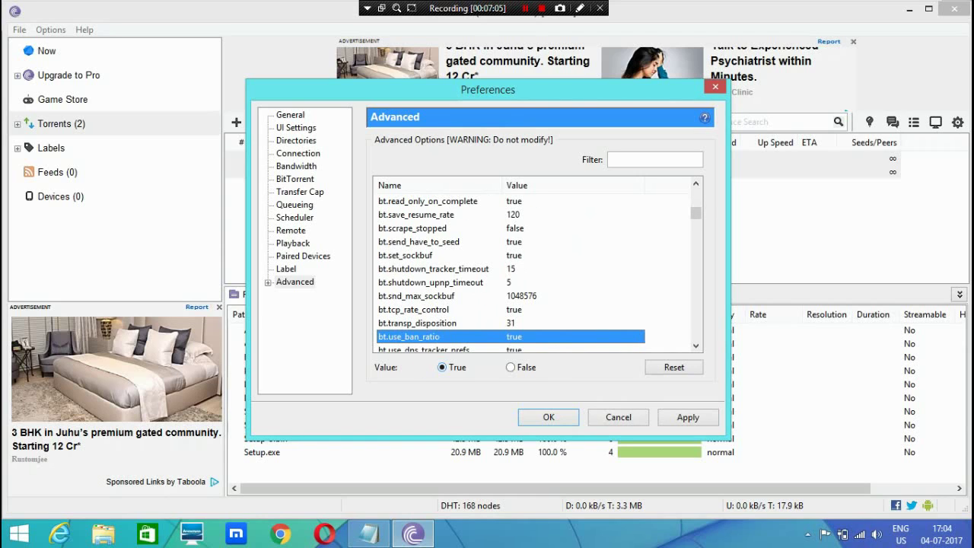
key("Down")
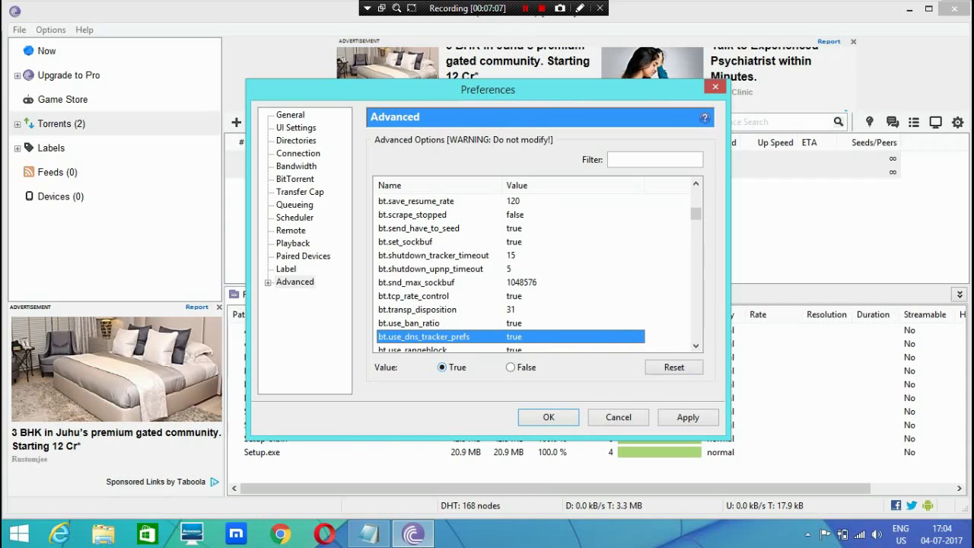
key("Down")
Examine the btapps, cache, choker, client and dht options, from btapps.auto_update_btapps through dht.rate
key("Down")
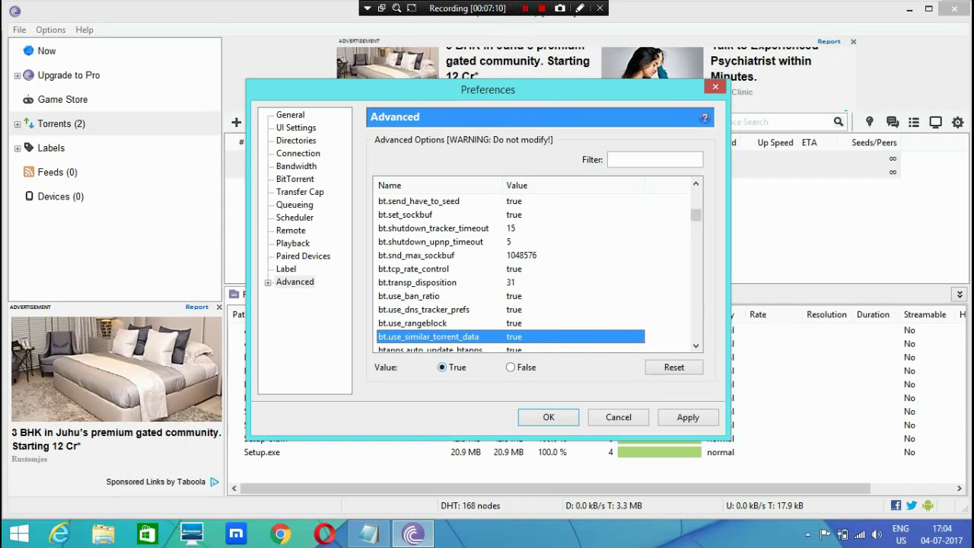
key("Down")
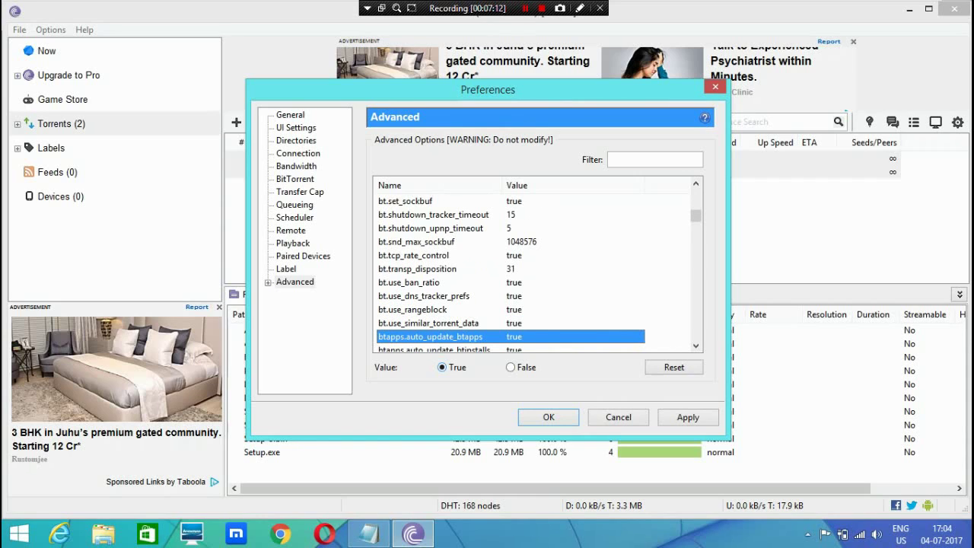
key("Down")
key("Down")
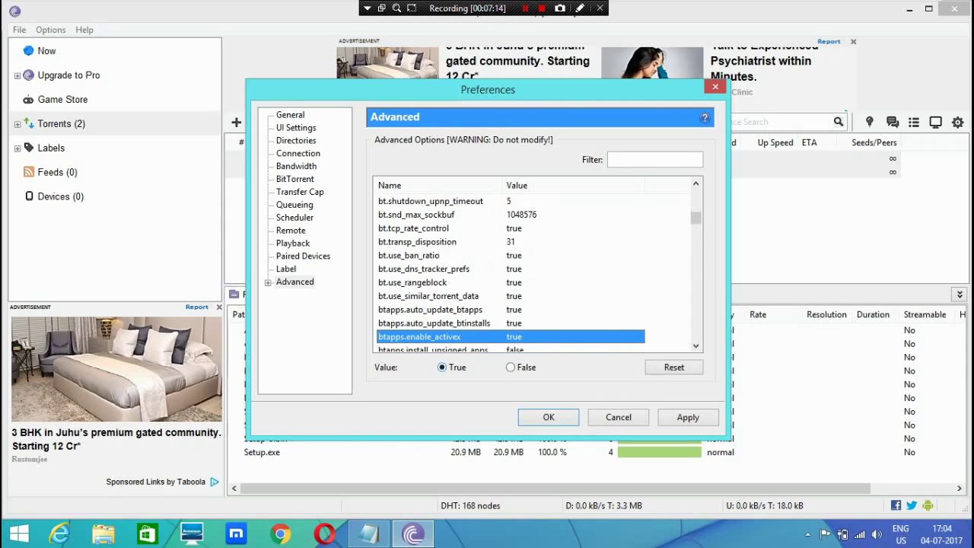
key("Down")
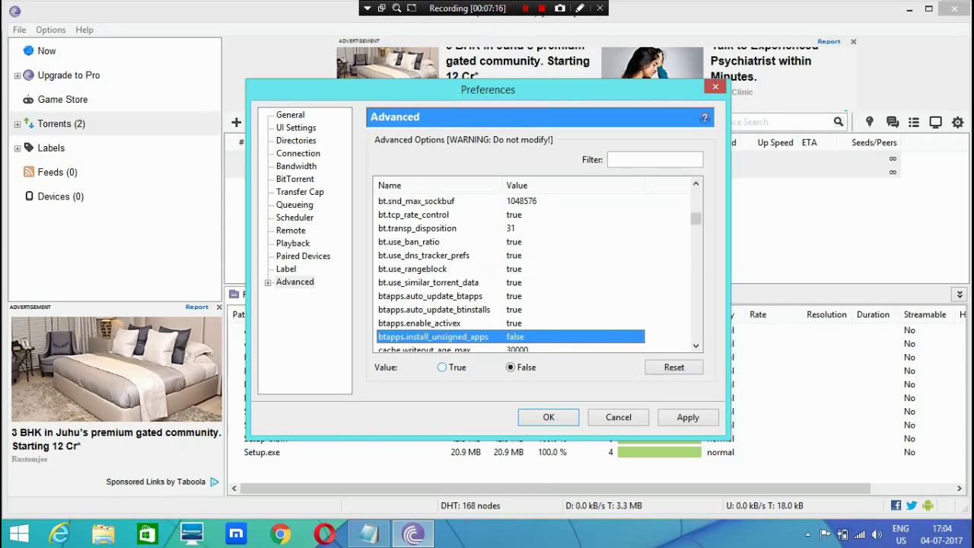
key("Down")
key("Down")
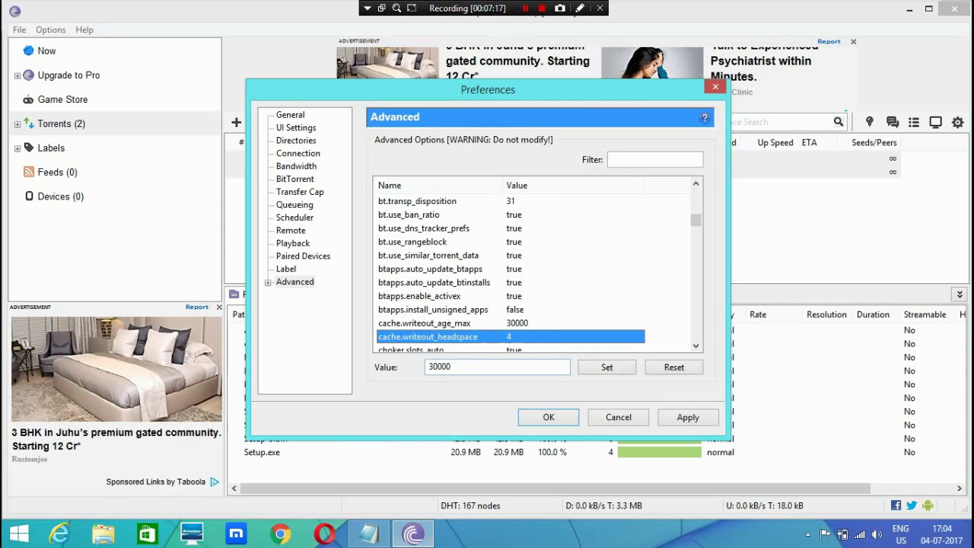
key("Down")
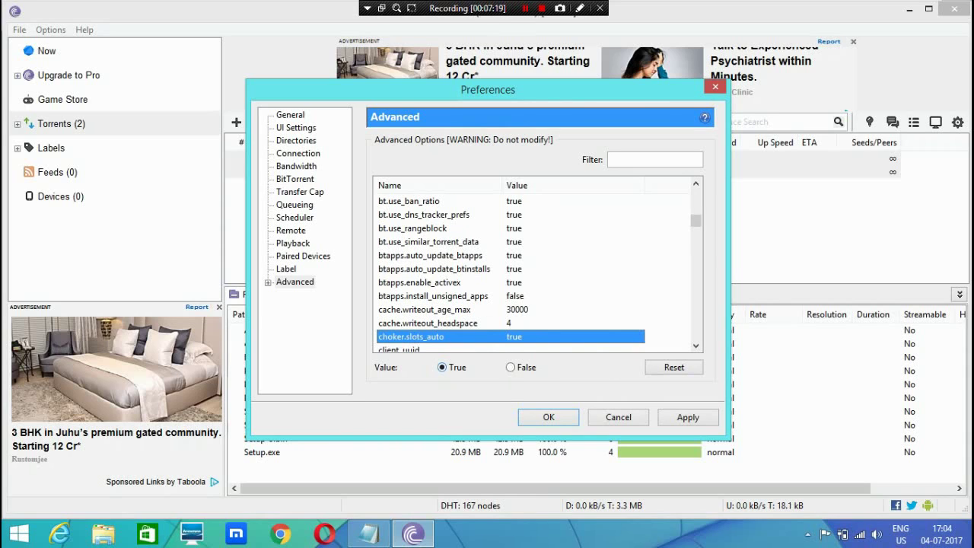
key("Down")
key("Down")
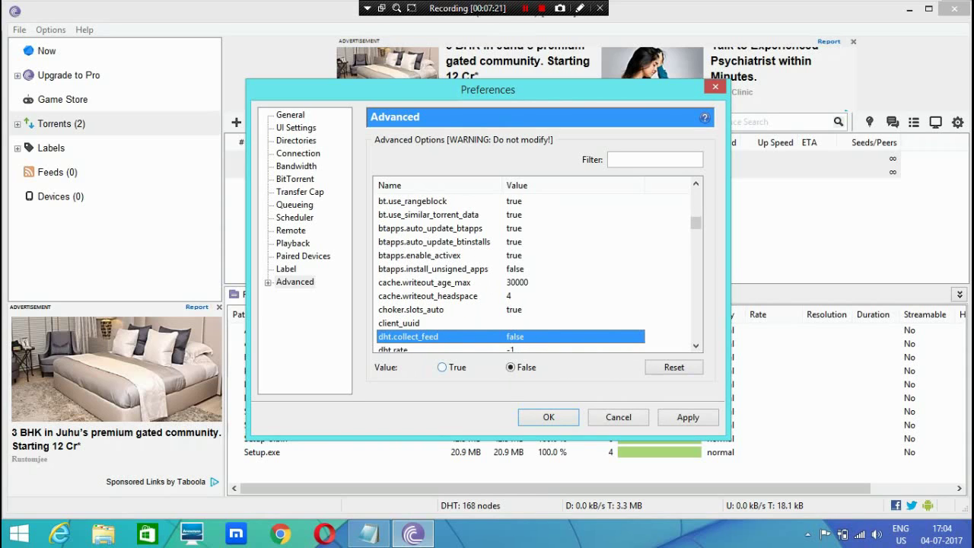
Examine the first diskio options in the advanced list, from diskio.all_writes_sync through diskio.max_write_queue
key("Down")
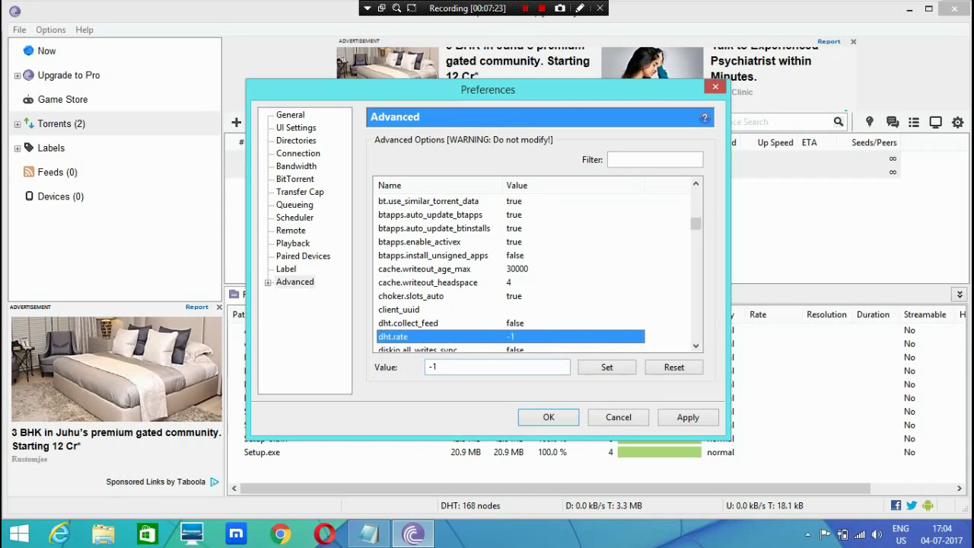
key("Down")
key("Down")
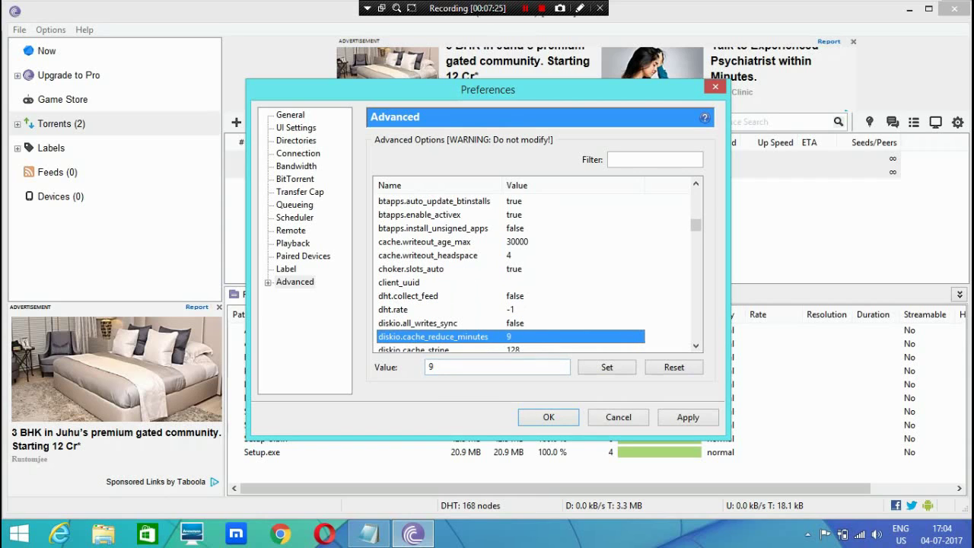
key("Down")
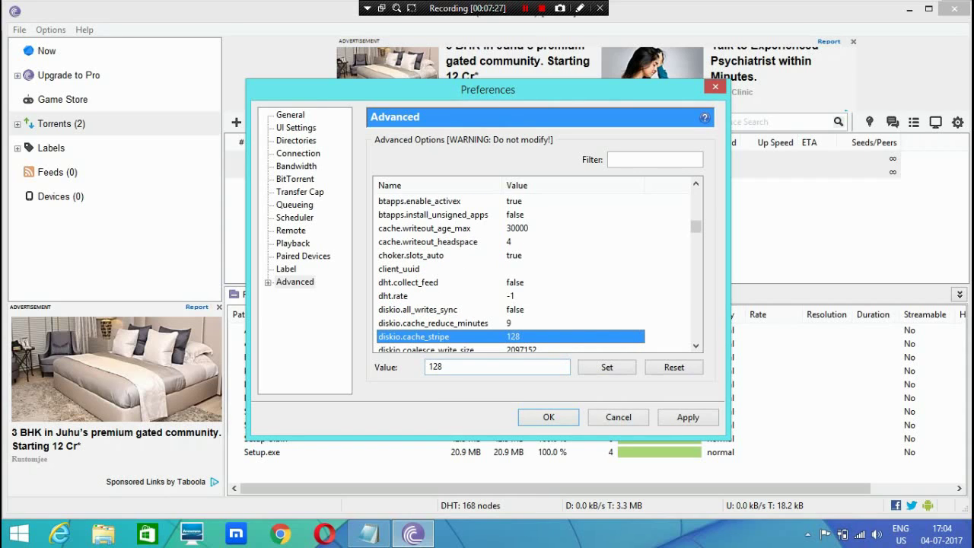
key("Down")
key("Down")
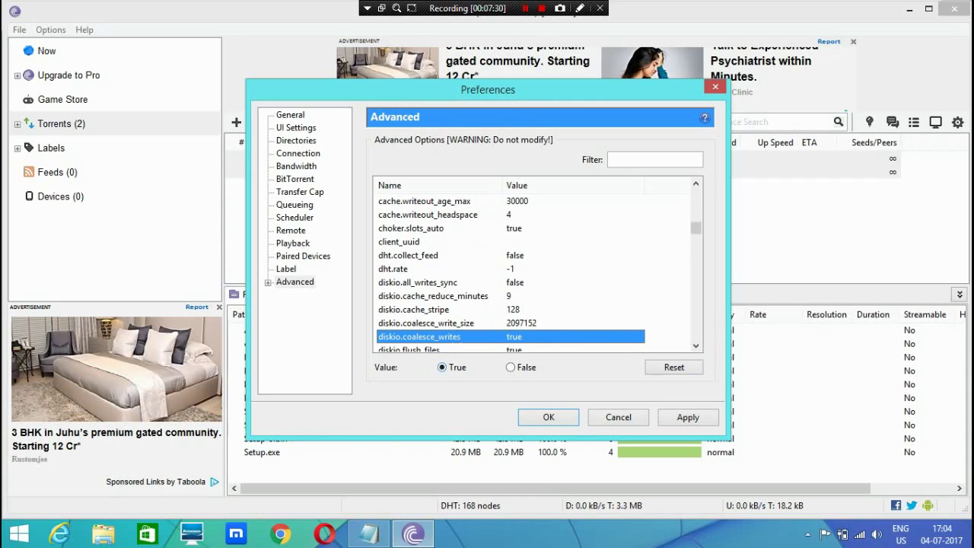
key("Down")
key("Down")
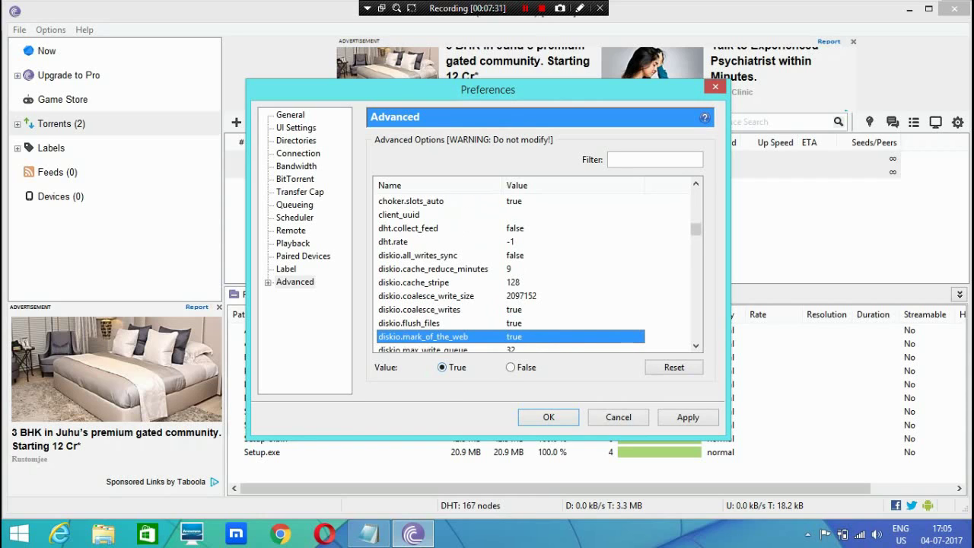
Examine the remaining diskio options, from diskio.minimize_kernel_caching through diskio.use_partfile
key("Down")
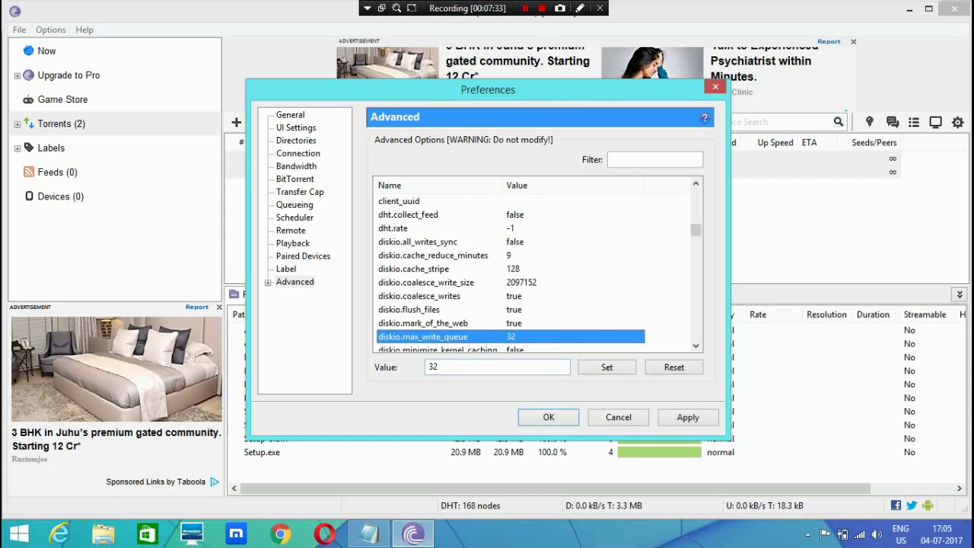
key("Down")
key("Down")
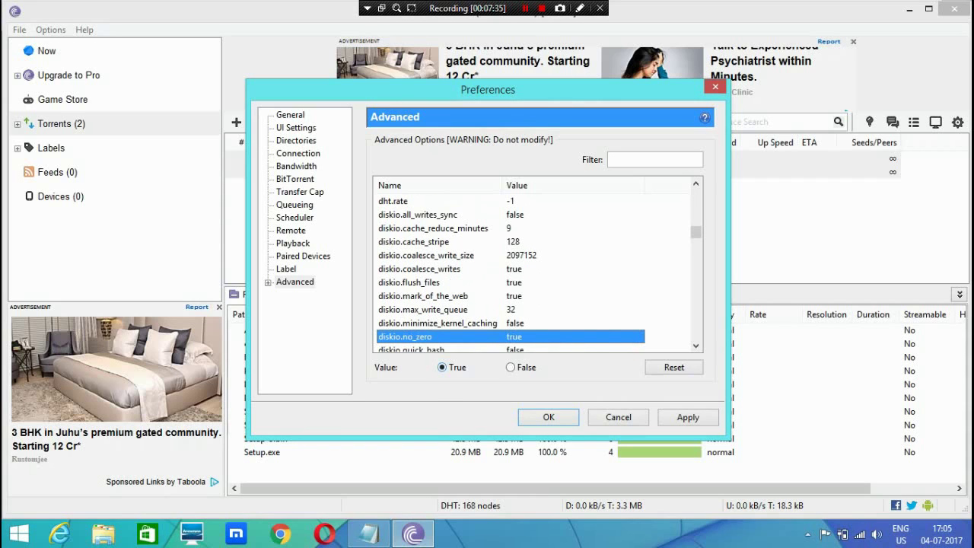
key("Down")
key("Down")
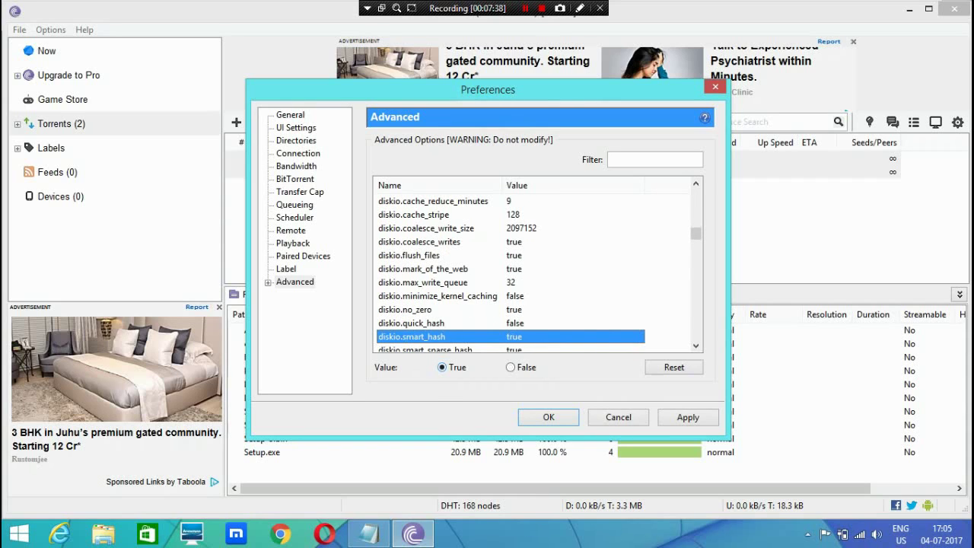
key("Down")
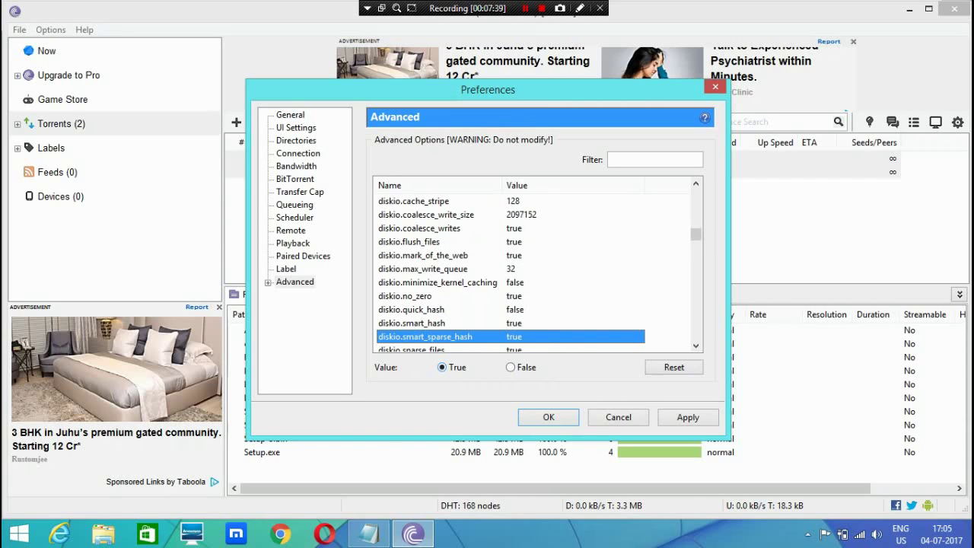
key("Down")
Examine distributed_share.enable and the gui options from gui.auto_restart through gui.show_plus_upsell
key("Down")
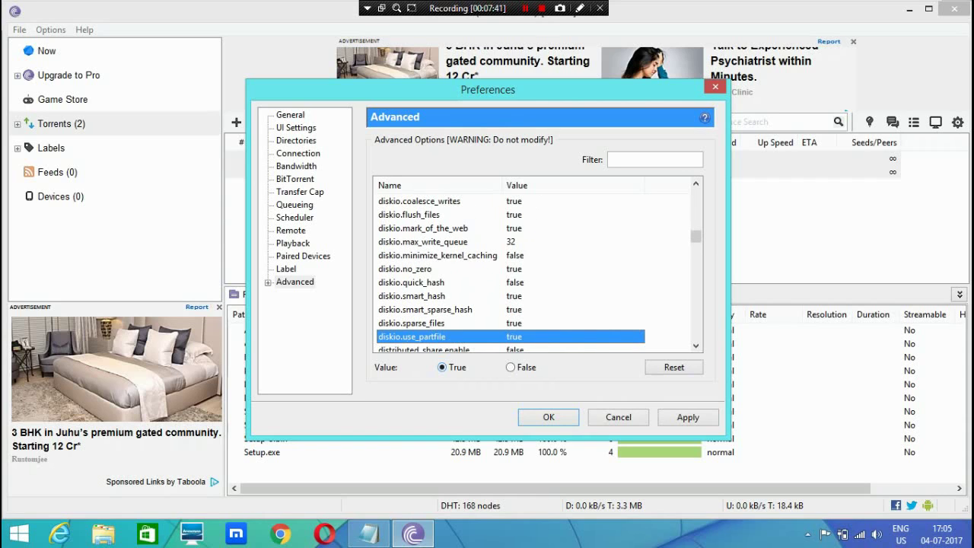
key("Down")
key("Down")
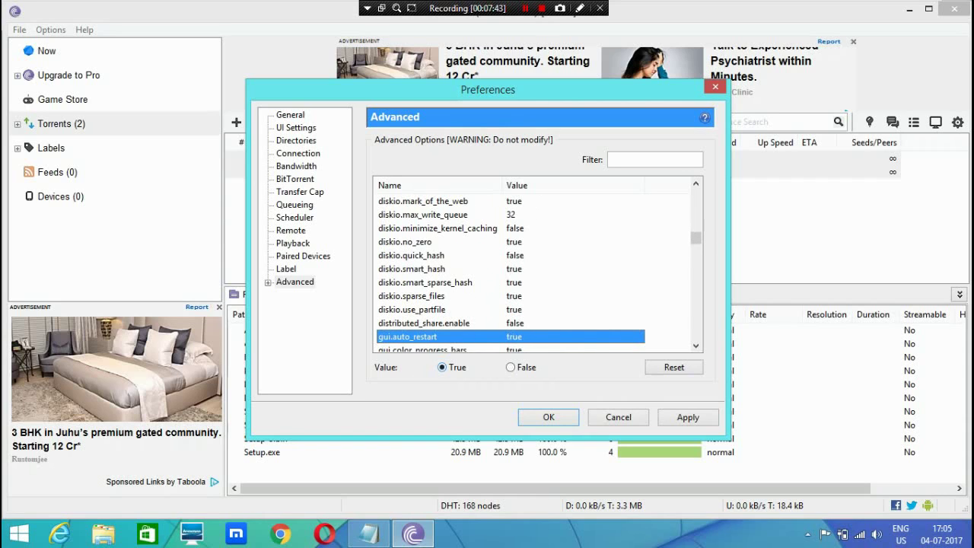
key("Down")
key("Down")
key("Down")
key("Down")
key("Down")
key("Down")
key("Down")
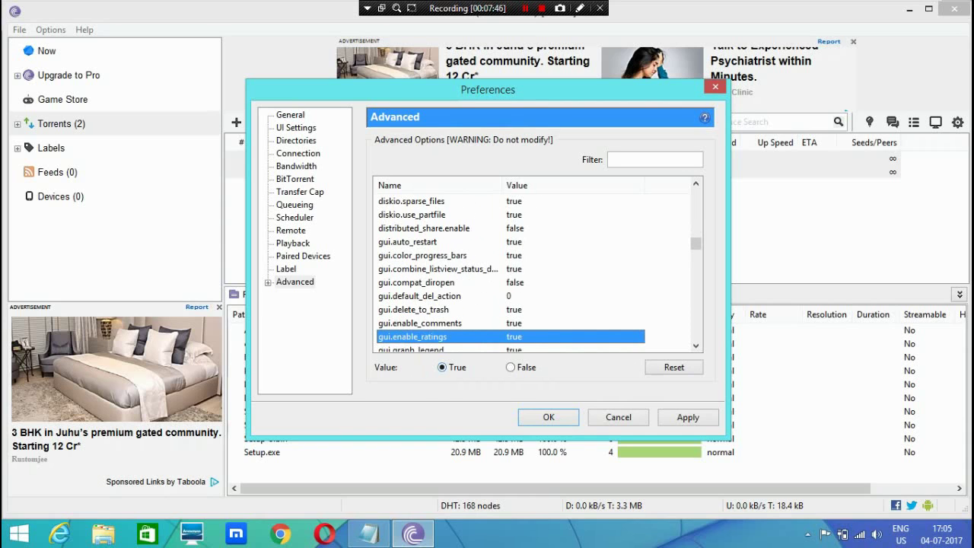
key("Down")
key("Down")
key("Down")
key("Down")
key("Down")
key("Down")
key("Down")
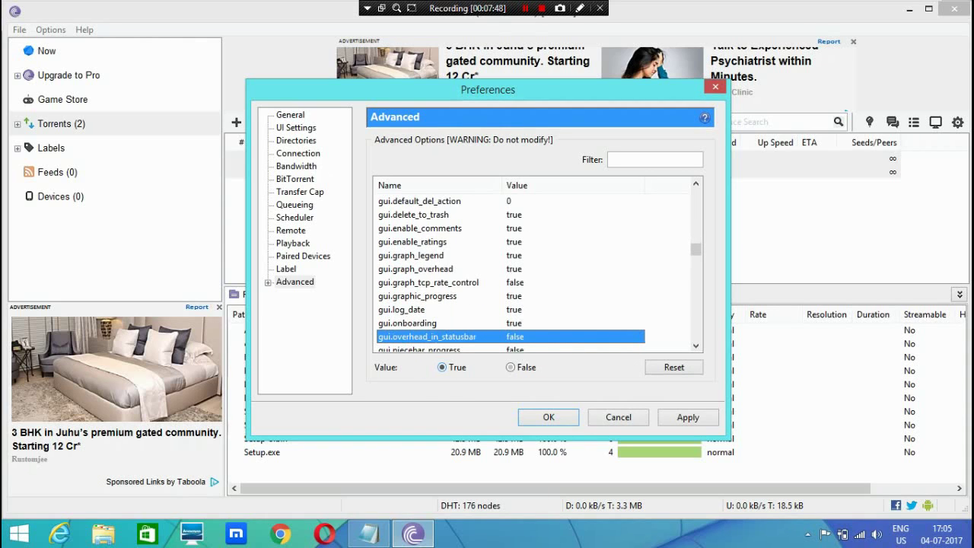
key("Down")
key("Down")
key("Down")
key("Down")
key("Down")
key("Down")
key("Down")
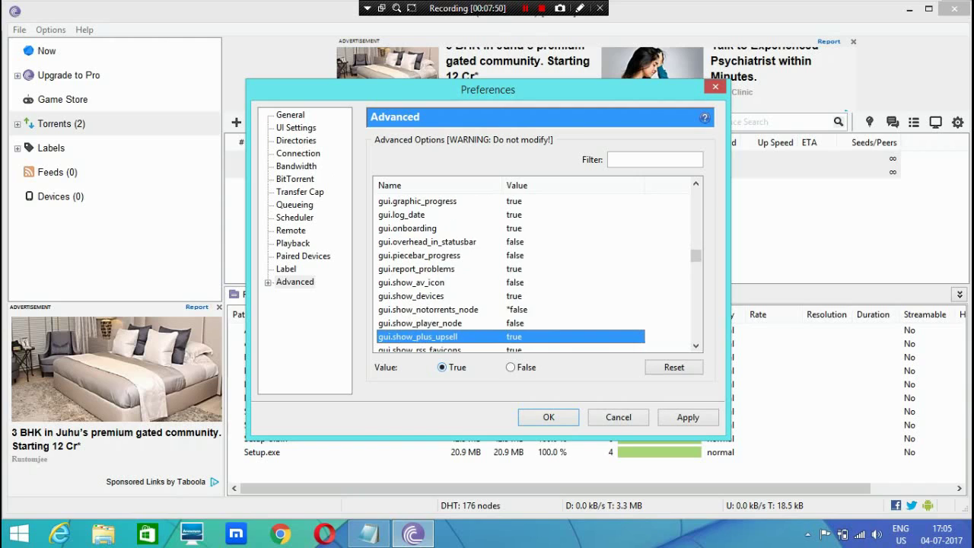
Recheck gui.show_notorrents_node and gui.show_player_node, and examine the remaining gui options through gui.use_fuzzy_dates
key("Up")
key("Up")
key("Down")
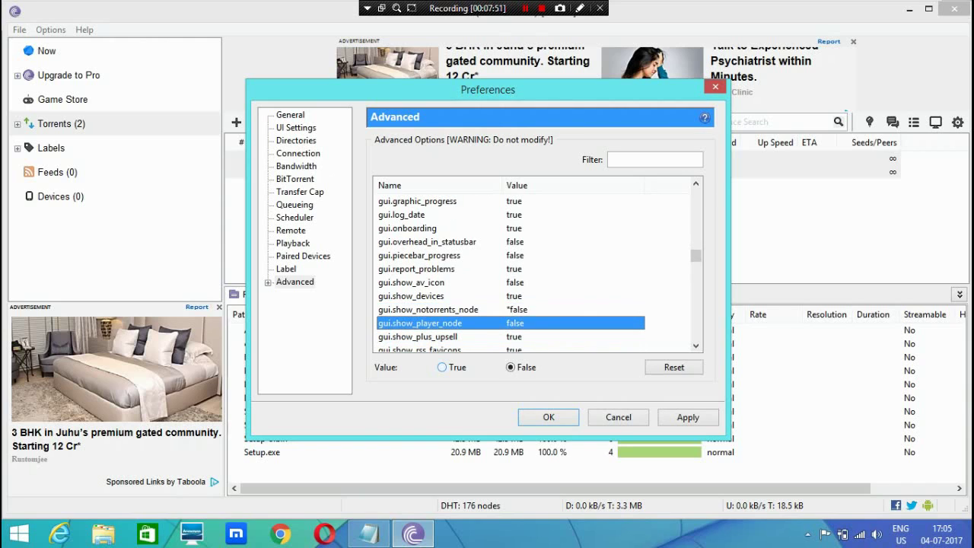
key("Up")
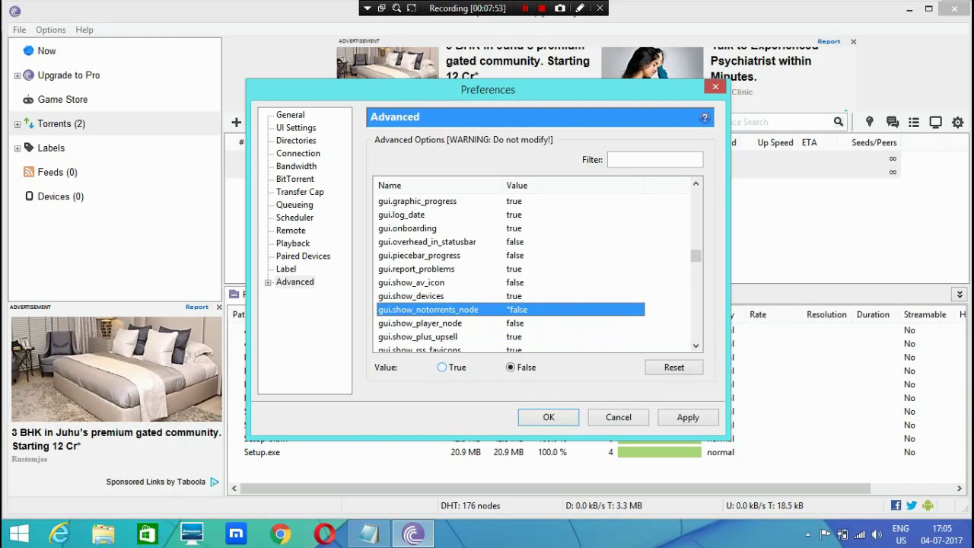
key("Down")
key("Down")
key("Down")
key("Down")
key("Down")
key("Down")
key("Down")
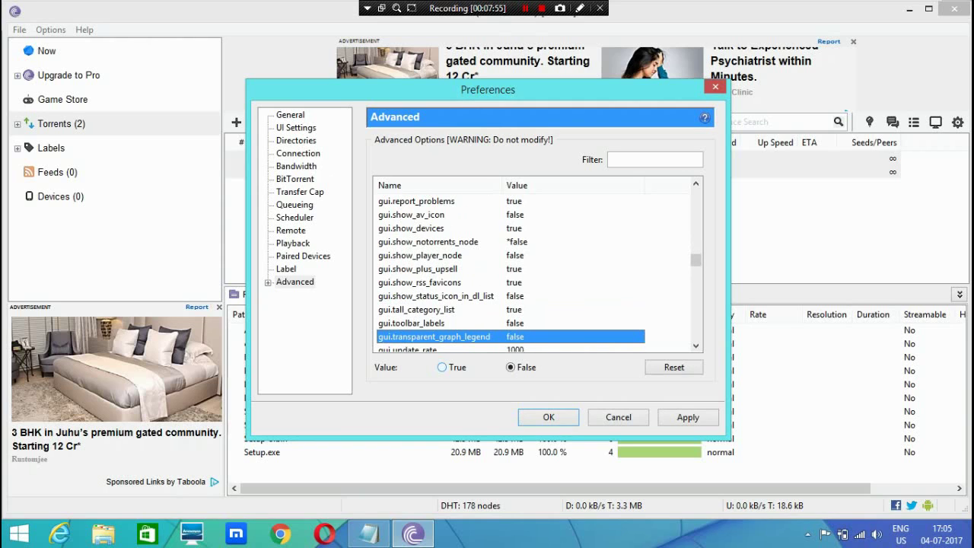
key("Down")
key("Down")
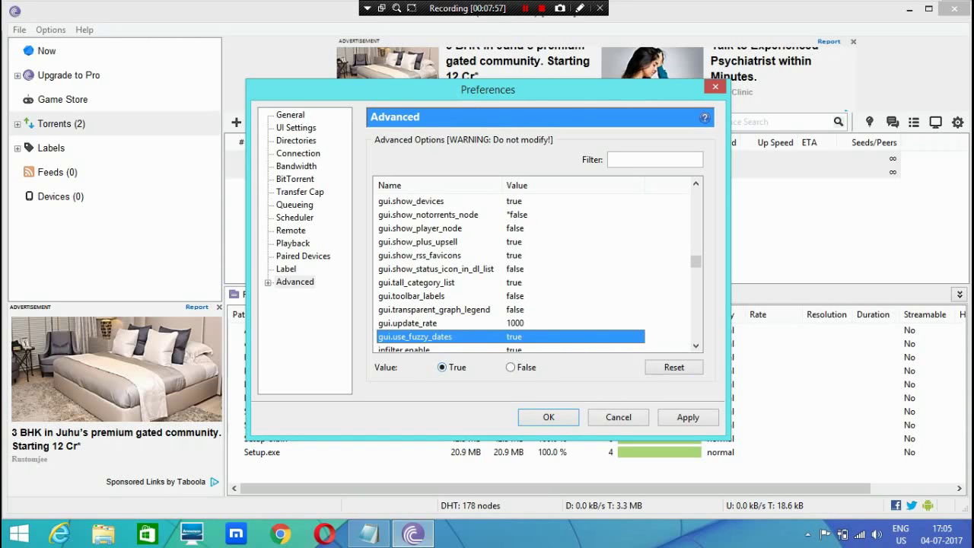
Examine the ipfilter, isp, logger, magnet and mutable_cfu_interval options, continuing through net.bind_ip
key("Down")
key("Down")
key("Down")
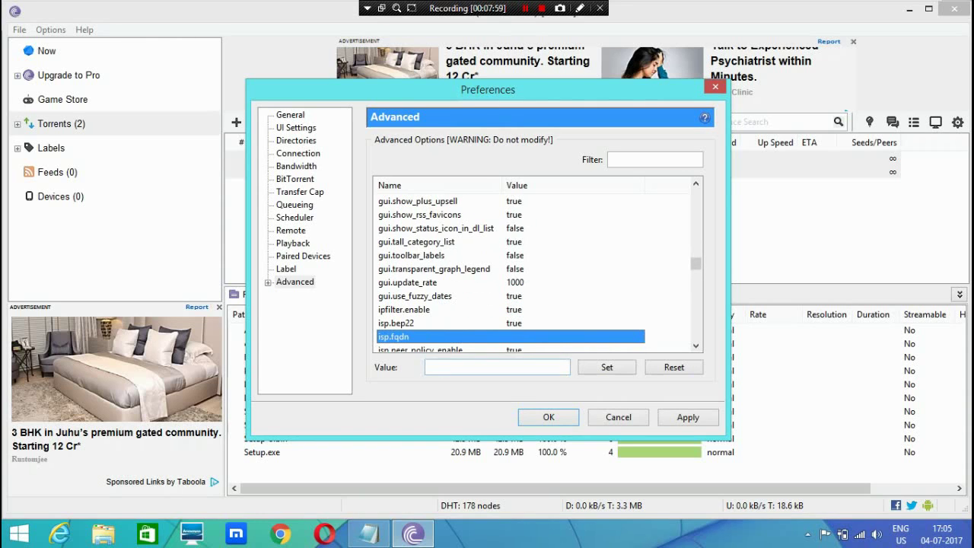
key("Down")
key("Down")
key("Down")
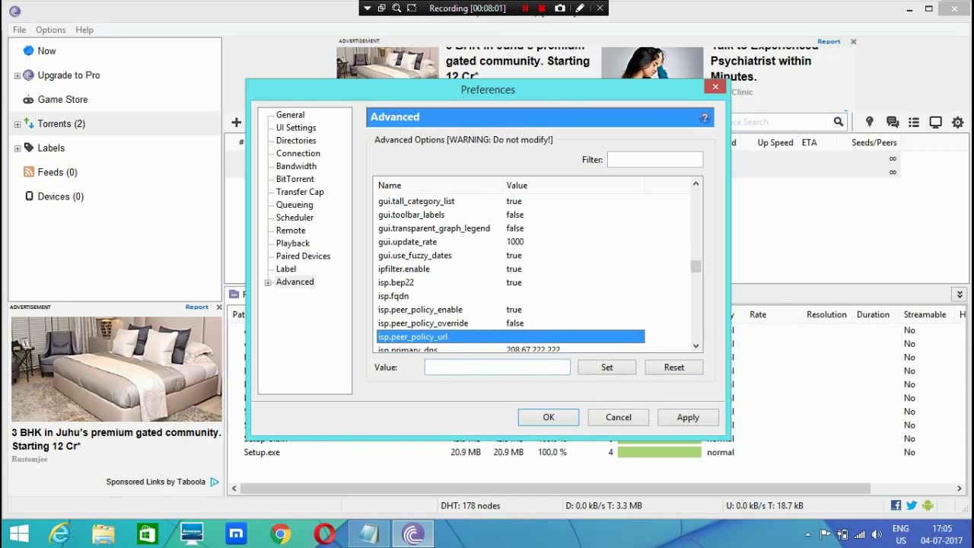
key("Down")
key("Down")
key("Down")
key("Down")
key("Down")
key("Down")
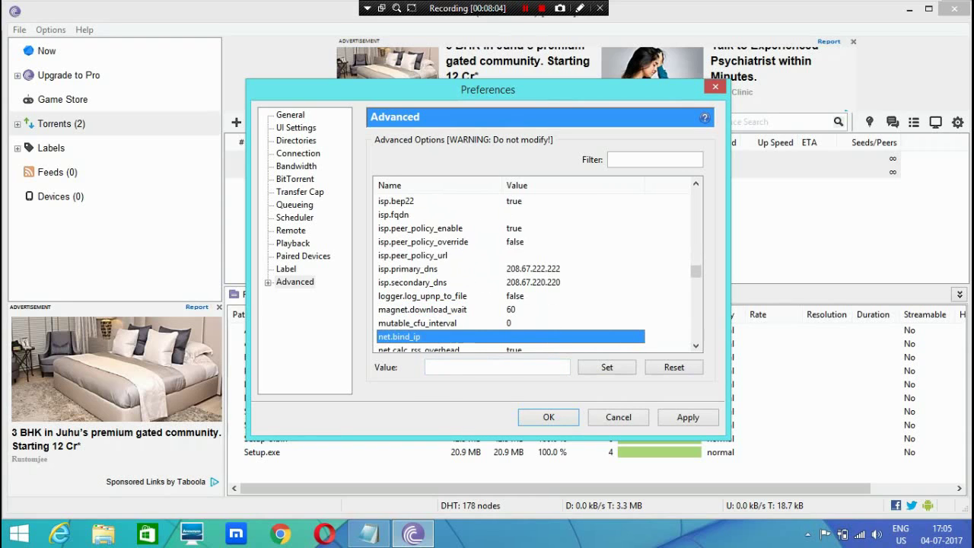
Examine the net options from net.calc_rss_overhead through net.outgoing_ip, going back over net.max_halfopen
key("Down")
key("Down")
key("Down")
key("Down")
key("Down")
key("Down")
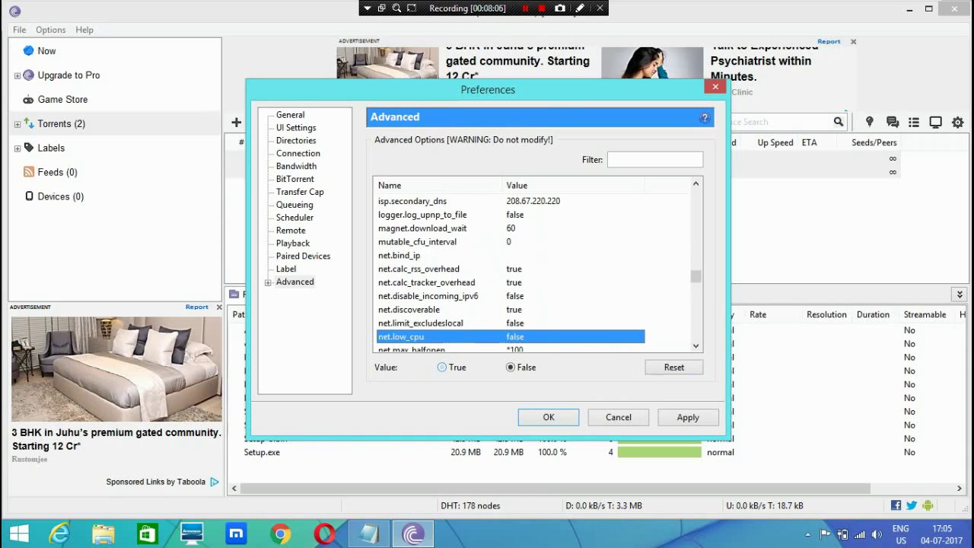
key("Down")
key("Down")
key("Up")
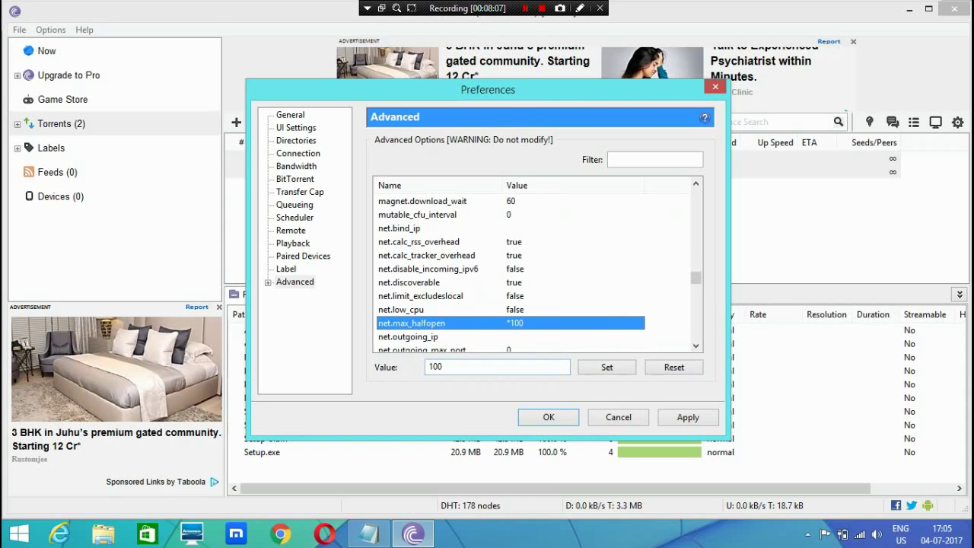
key("Down")
key("Up")
Examine the outgoing port, UPnP and uTP options, from net.outgoing_max_port through net.utp_target_delay
key("Down")
key("Down")
key("Down")
key("Down")
key("Down")
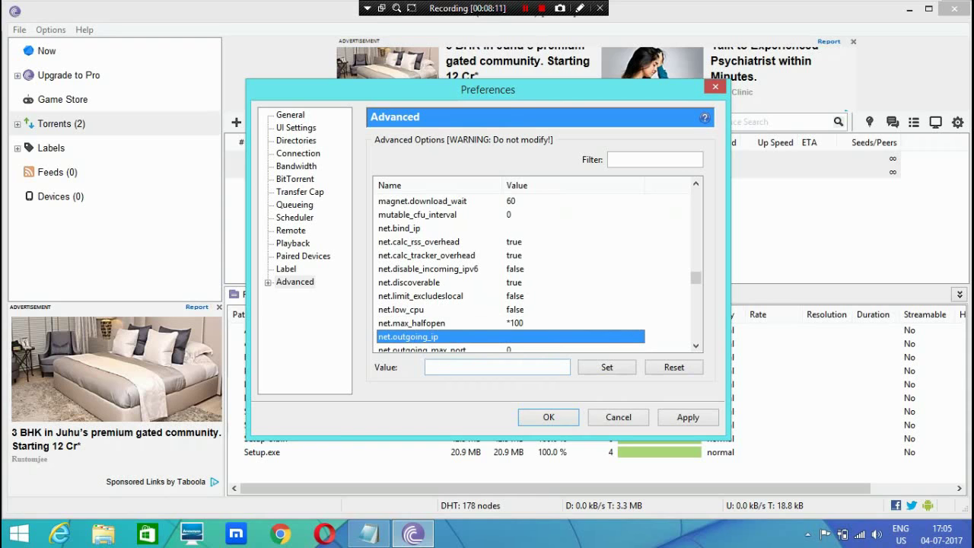
key("Down")
key("Down")
key("Down")
key("Down")
key("Down")
key("Down")
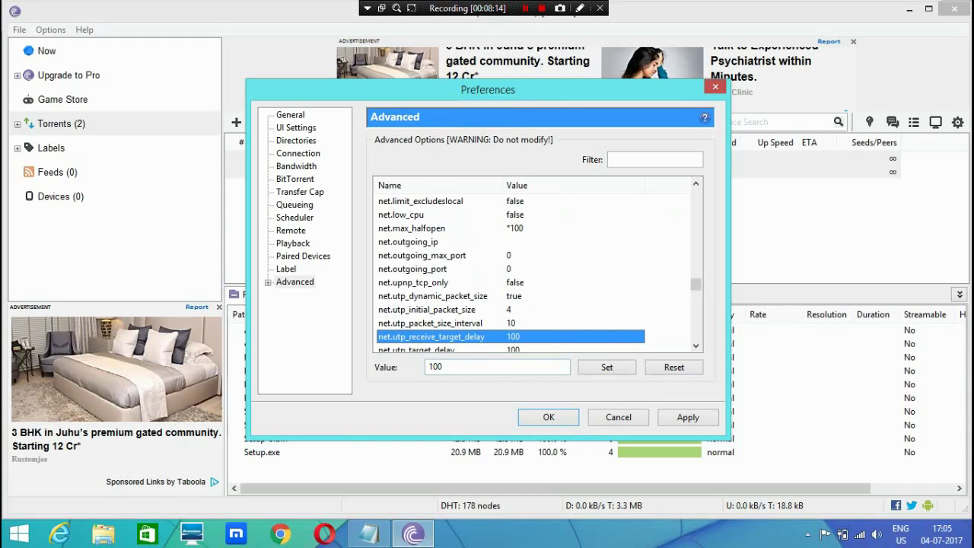
Examine the offers options from offers.404_code through the first offers.featured_content entries
key("Down")
key("Down")
key("Down")
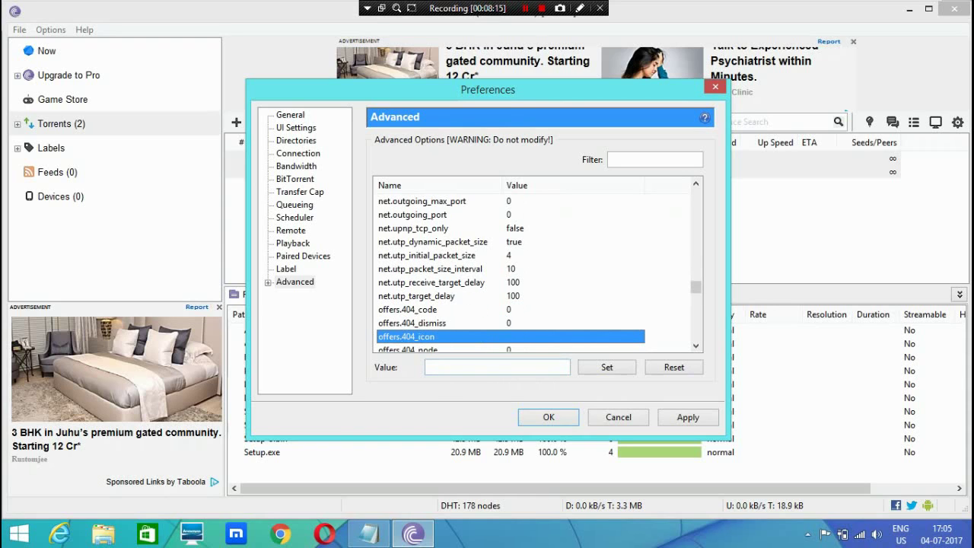
key("Down")
key("Down")
key("Down")
key("Down")
key("Down")
key("Down")
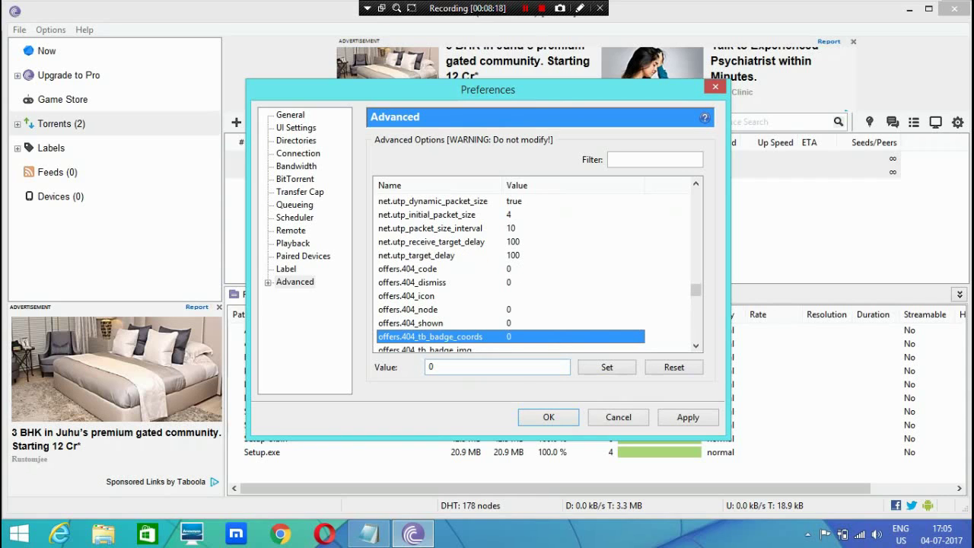
key("Down")
key("Down")
key("Down")
key("Down")
key("Down")
key("Down")
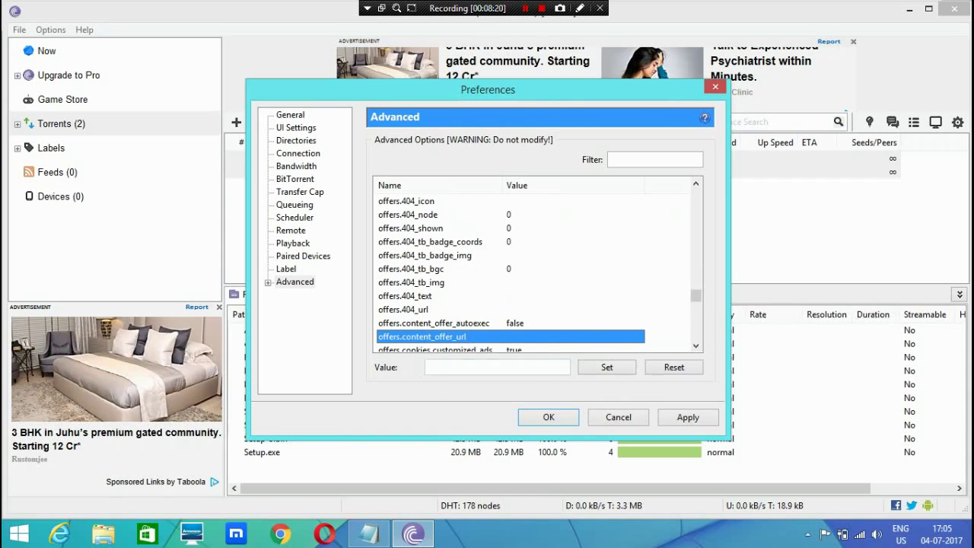
Recheck the offers.featured_content badge, notification and RSS options, and continue through offers.featured_content_url
key("Down")
key("Down")
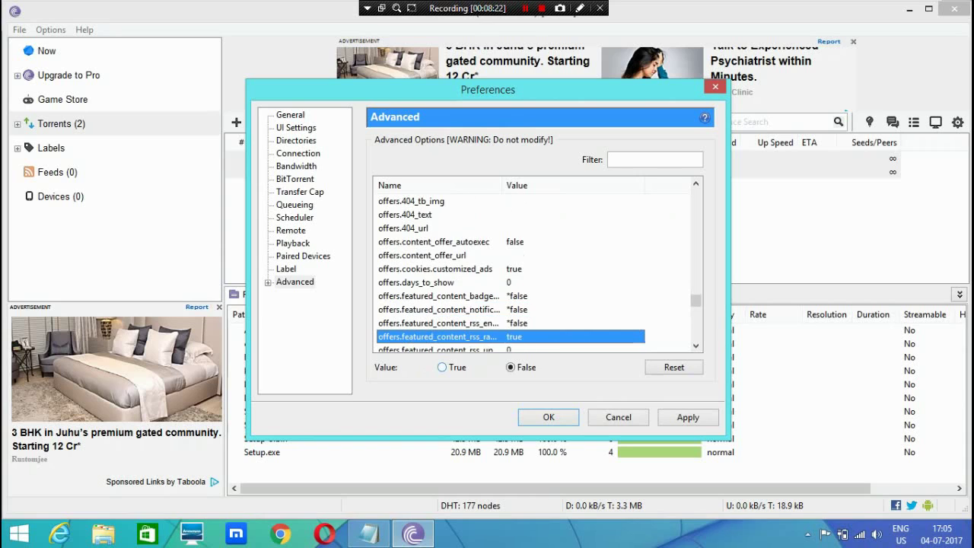
key("Up")
key("Up")
key("Up")
key("Down")
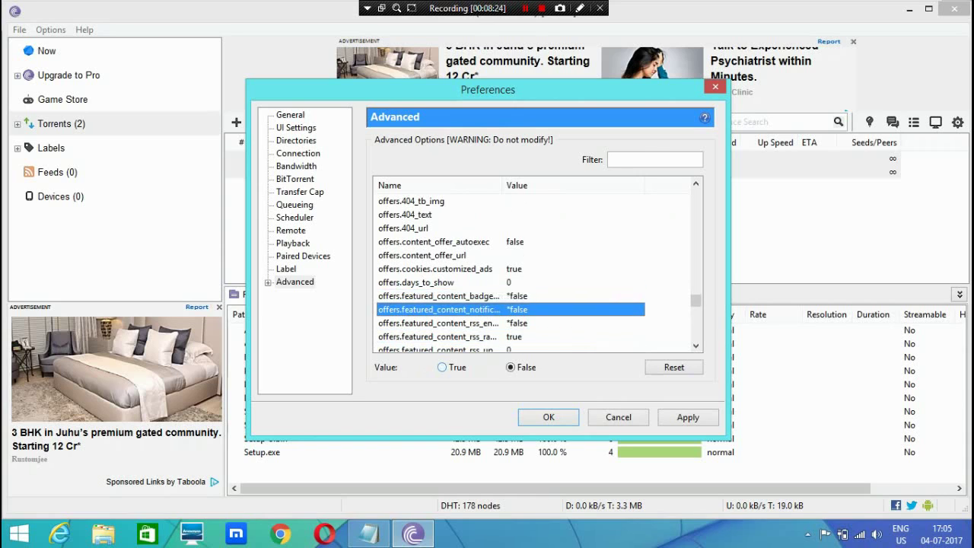
key("Down")
key("Up")
key("Up")
Examine the remaining offers options, the peer options, previous_version and profile_file, going back over the last few entries
key("Down")
key("Down")
key("Down")
key("Down")
key("Down")
key("Down")
key("Down")
key("Down")
key("Down")
key("Down")
key("Down")
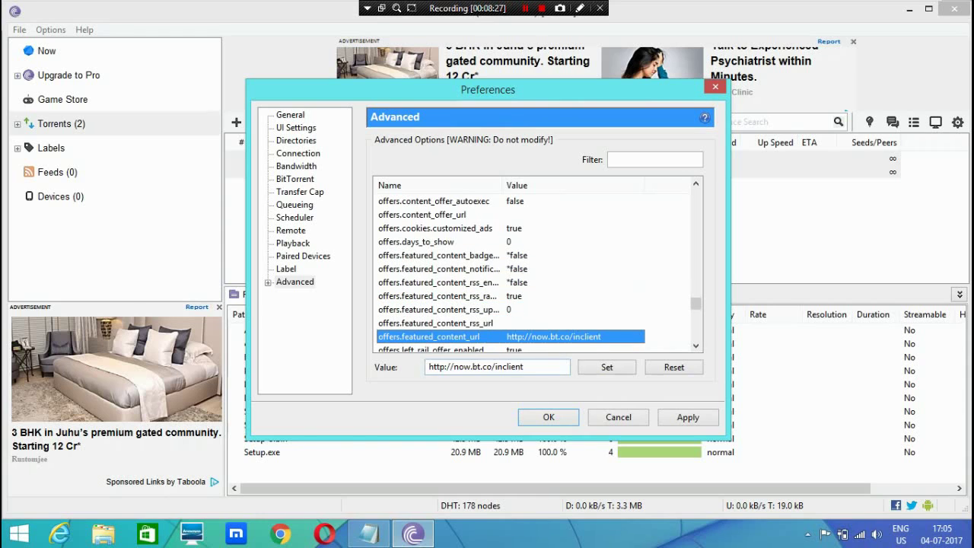
key("Down")
key("Down")
key("Down")
key("Down")
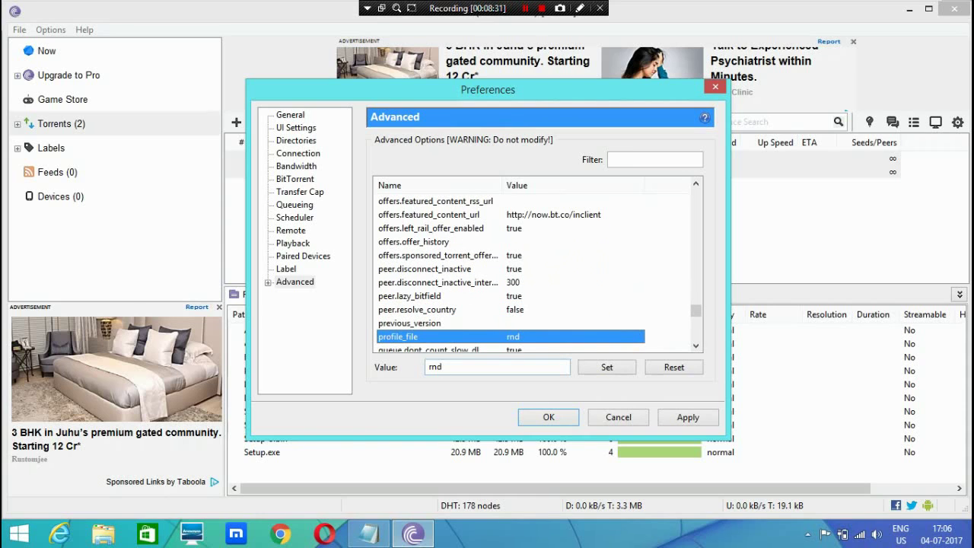
key("Up")
key("Up")
key("Up")
key("Up")
key("Down")
key("Down")
key("Down")
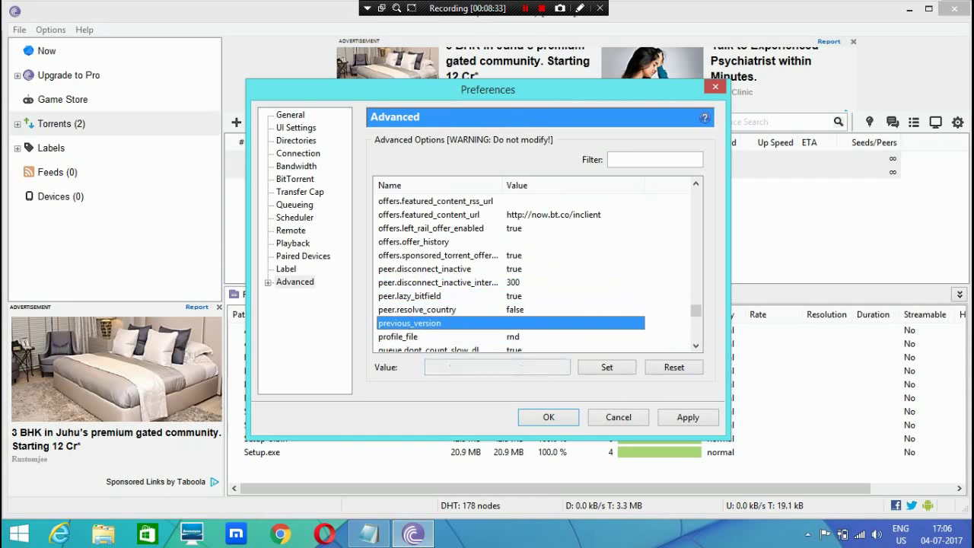
Examine the queue options from queue.dont_count_slow_dl through queue.slow_ul_threshold
key("Down")
key("Down")
Examine the options from queue.use_seed_peer_ratio through rss.update_interval, including the resume and rss entries
key("Down")
key("Down")
key("Down")
key("Down")
key("Down")
key("Down")
key("Down")
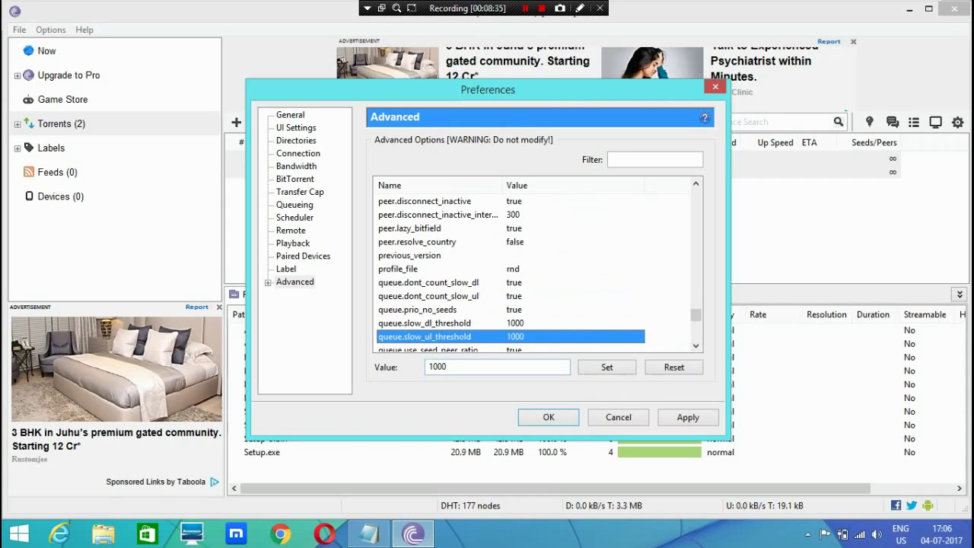
key("Down")
key("Down")
key("Down")
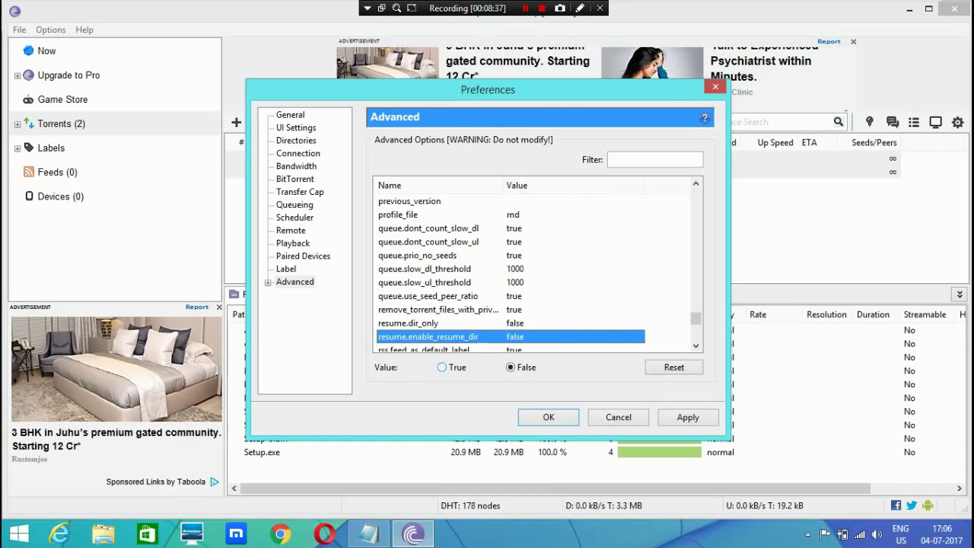
Examine the remaining Advanced options from silent_auto_updates through webui.update_url, including the streaming, sys, vpn and webui entries
key("Down")
key("Down")
key("Down")
key("Down")
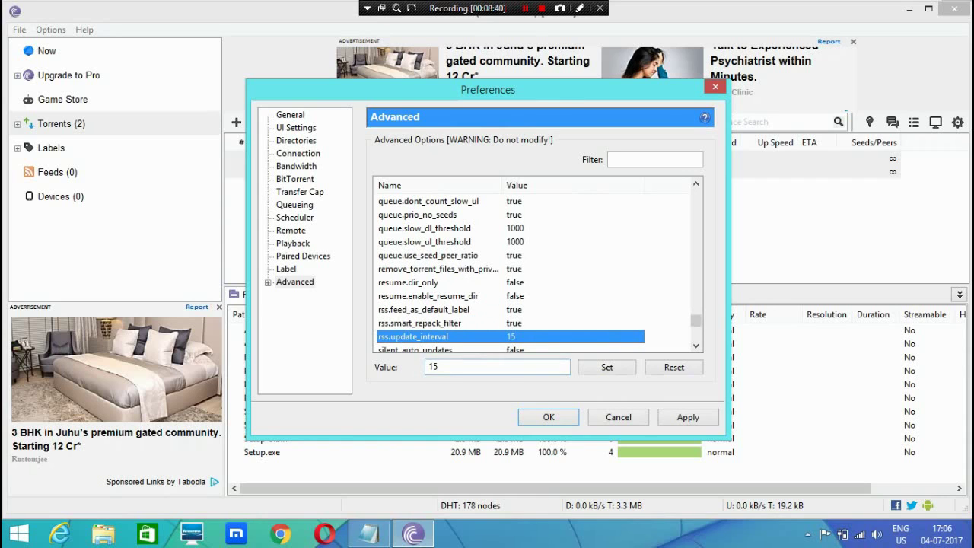
key("Down")
key("Down")
key("Down")
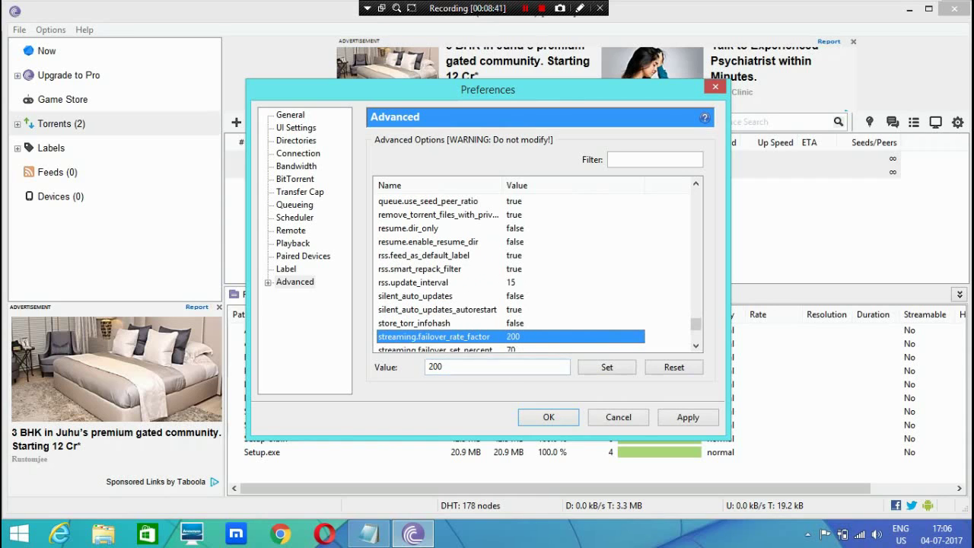
key("Down")
key("Down")
key("Down")
key("Down")
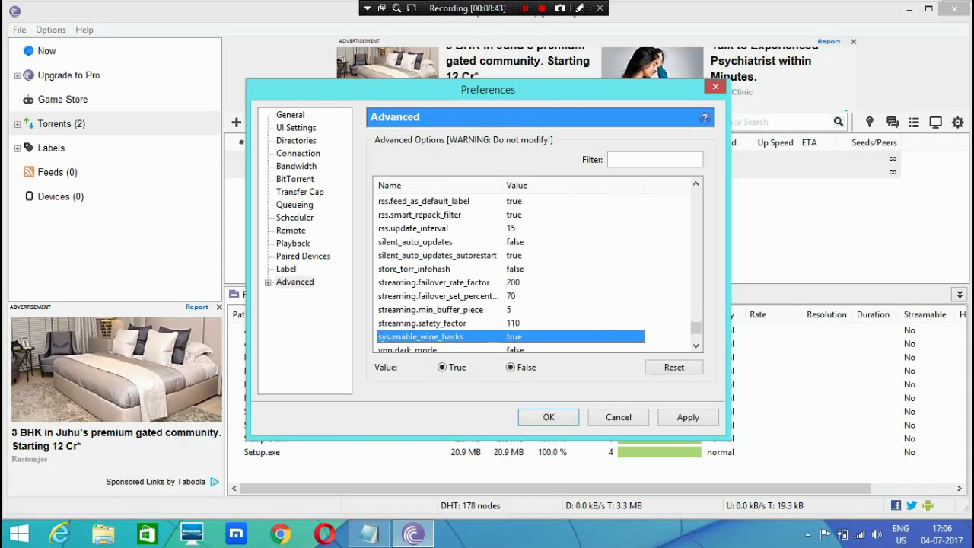
key("Down")
key("Down")
key("Down")
key("Down")
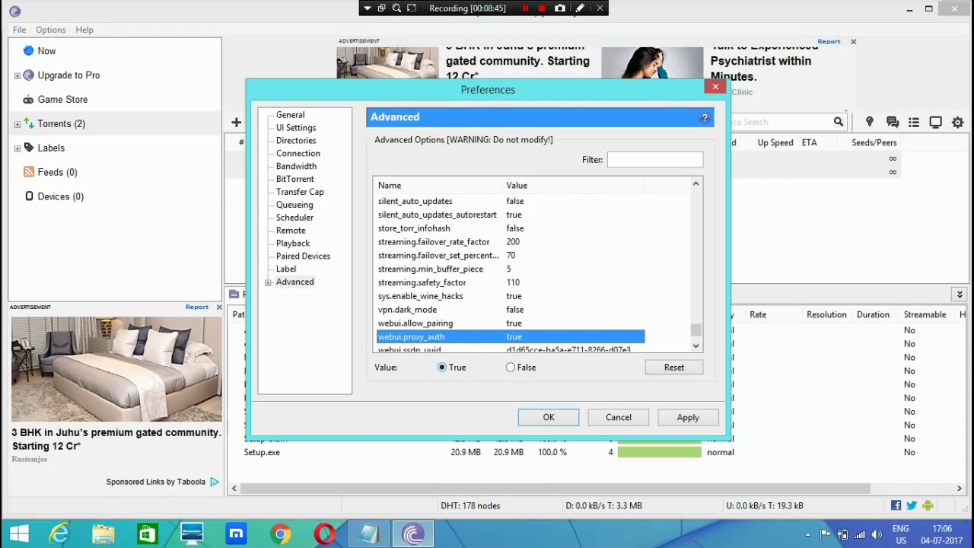
key("Down")
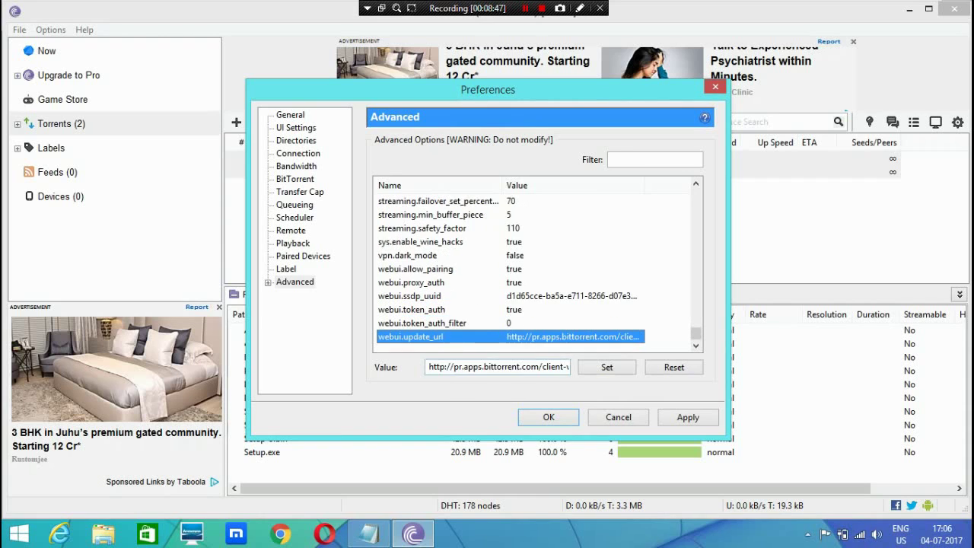
Look back through the Advanced options up to the offers.featured_content entries and return to webui.update_url at the list's end
key("Up")
key("Up")
key("Up")
key("Up")
key("Up")
key("Up")
key("Up")
key("Up")
key("Up")
key("Up")
key("Up")
key("Up")
key("Up")
key("Up")
key("Up")
key("Up")
key("Up")
key("Up")
key("Up")
key("Up")
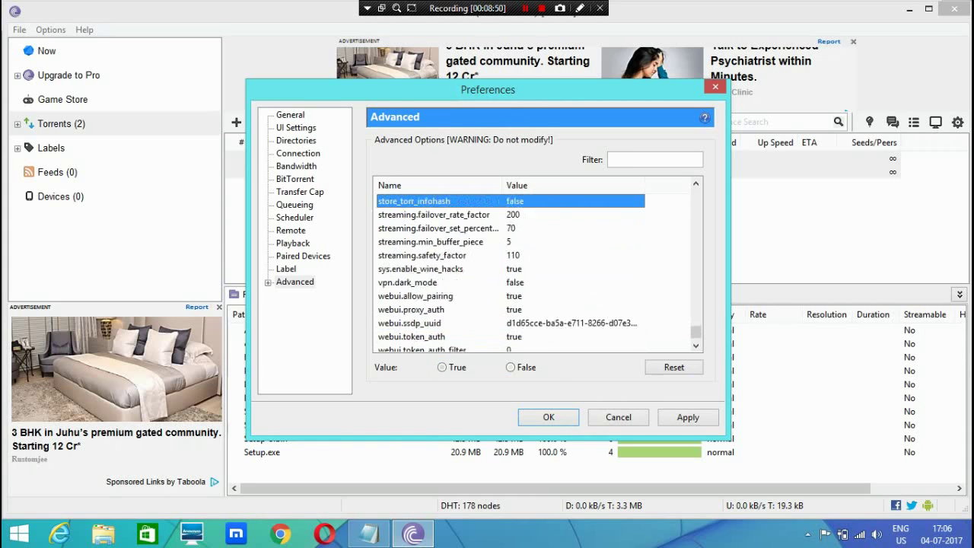
key("Up")
key("Up")
key("Down")
key("Down")
key("Down")
key("Down")
key("Down")
key("Down")
key("Down")
key("Down")
key("Down")
key("Down")
key("Down")
key("Down")
key("Down")
key("Down")
key("Down")
key("Down")
key("Down")
key("Down")
key("Down")
key("Down")
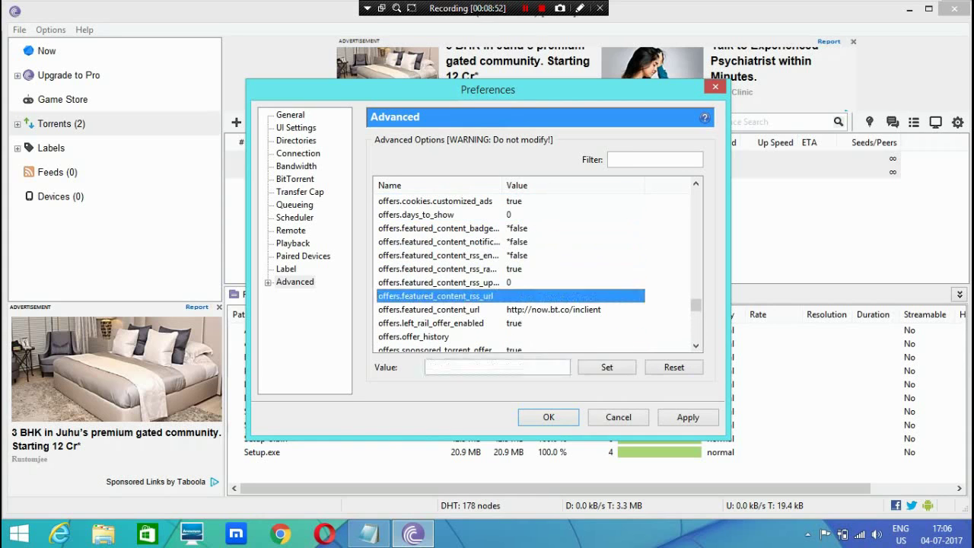
key("Down")
key("Down")
key("Down")
key("Down")
key("Down")
key("Down")
key("Down")
key("Down")
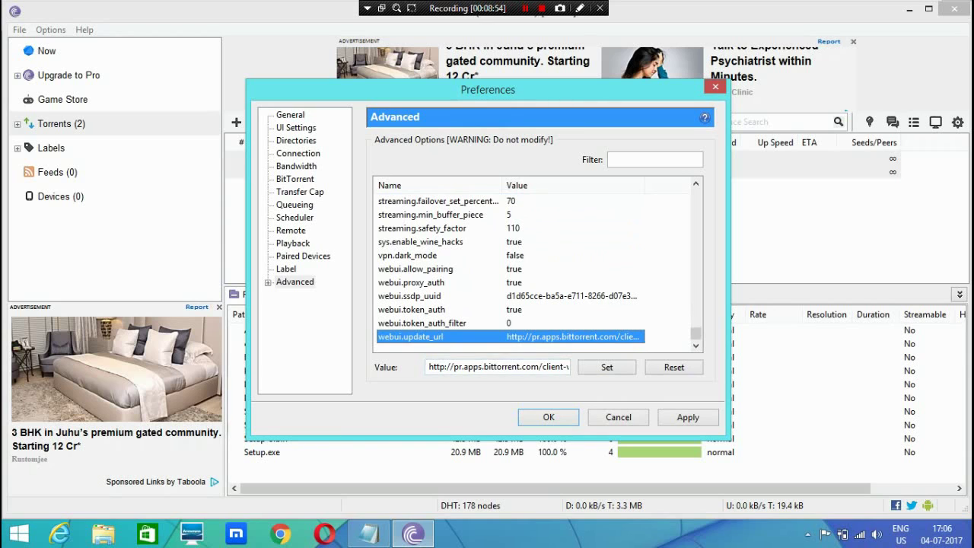
Switch to Notepad and add the line "Now Click on Apply And Ok" after the Advanced instructions
key("alt+Tab")
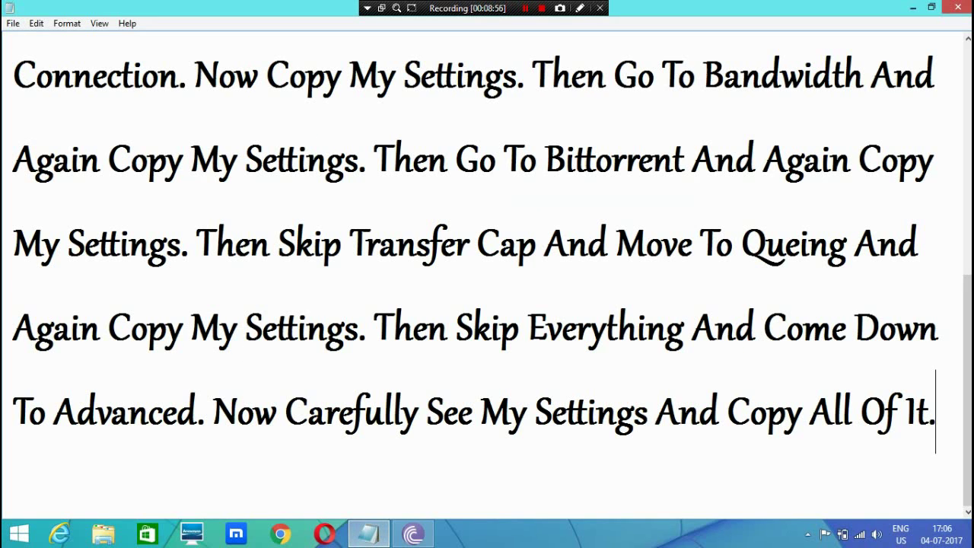
key("Return")
type("Now C")
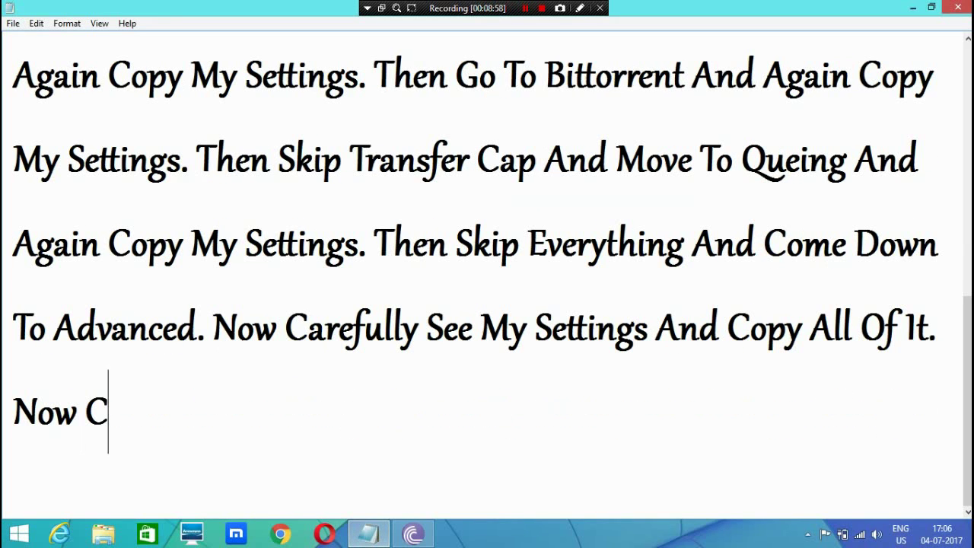
type("lick on ")
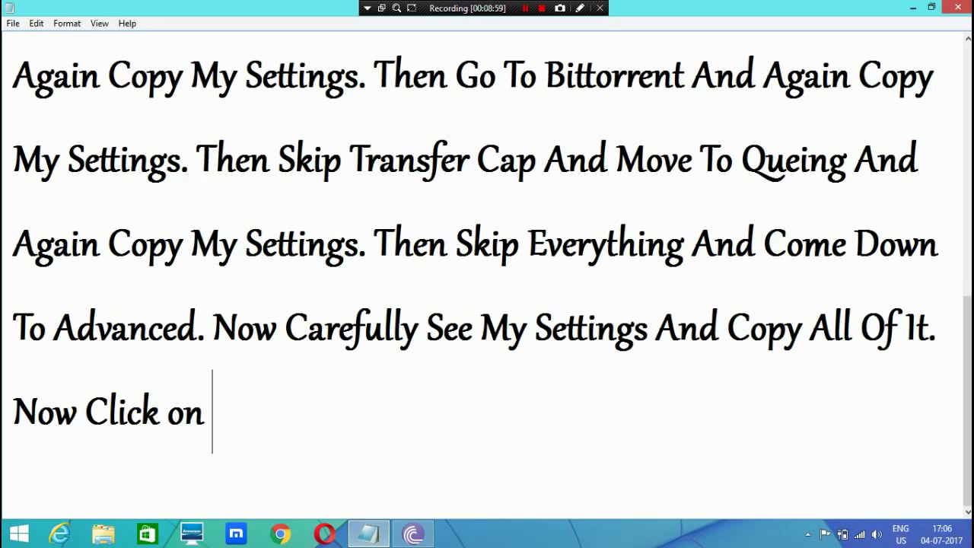
type("Appl")
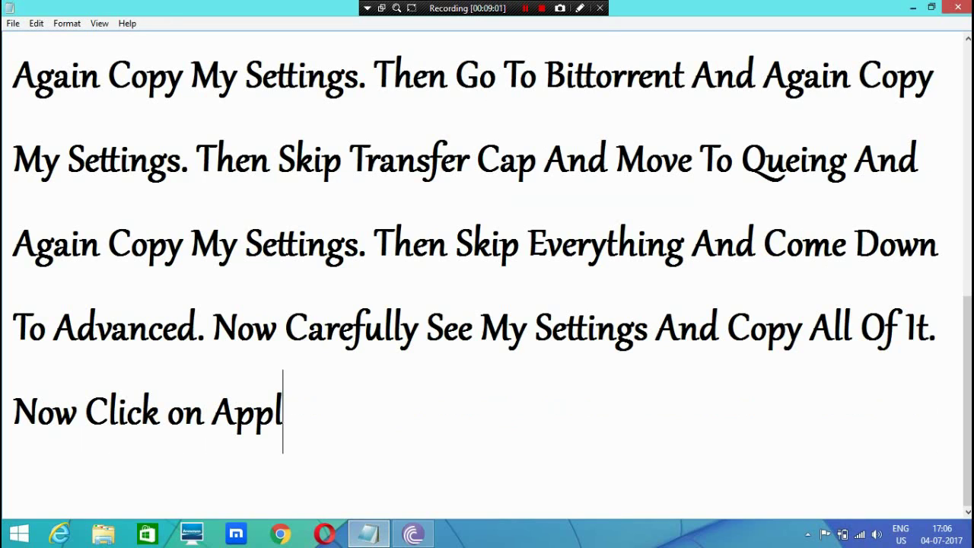
type("y And ok")
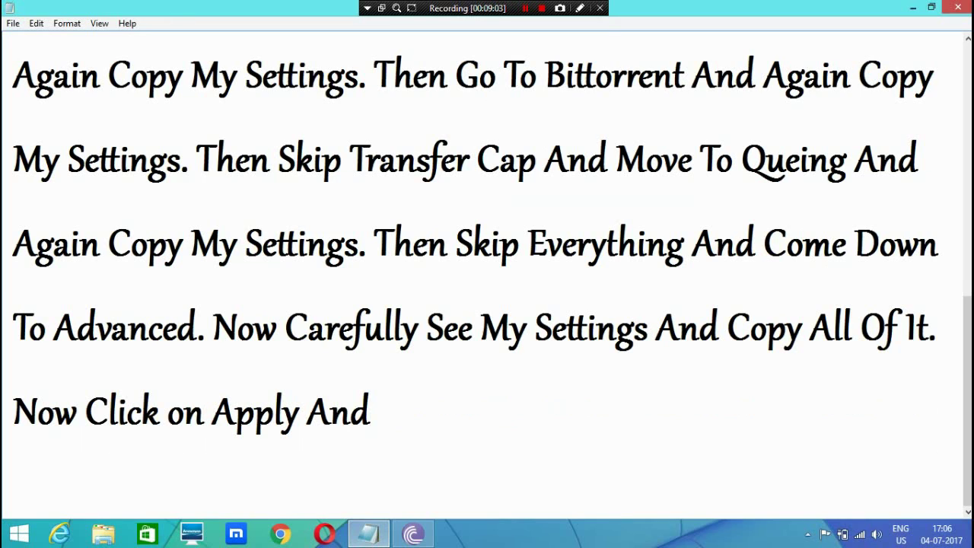
key("BackSpace")
key("BackSpace")
type("Ok")
Switch to BitTorrent, apply the Advanced preferences and close the dialog with the settings accepted
left_click(413, 534)
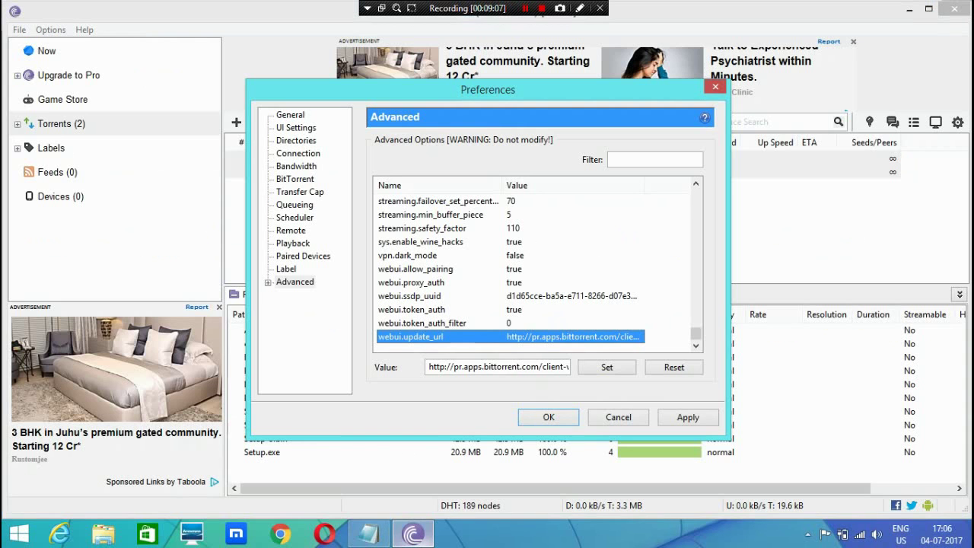
left_click(688, 417)
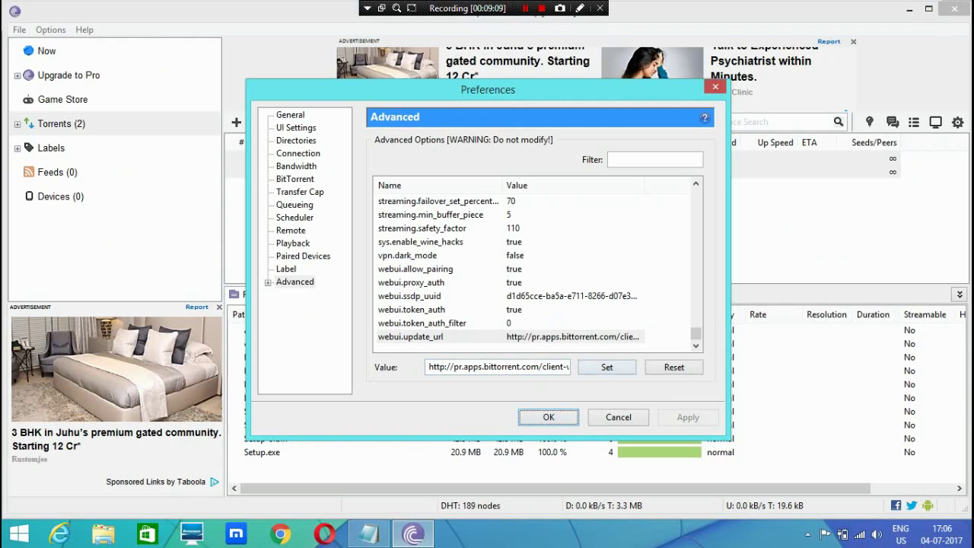
key("Return")
Return to Notepad, end the Apply And Ok sentence with a period, and begin the following one with "I Am Sure Now"
left_click(369, 534)
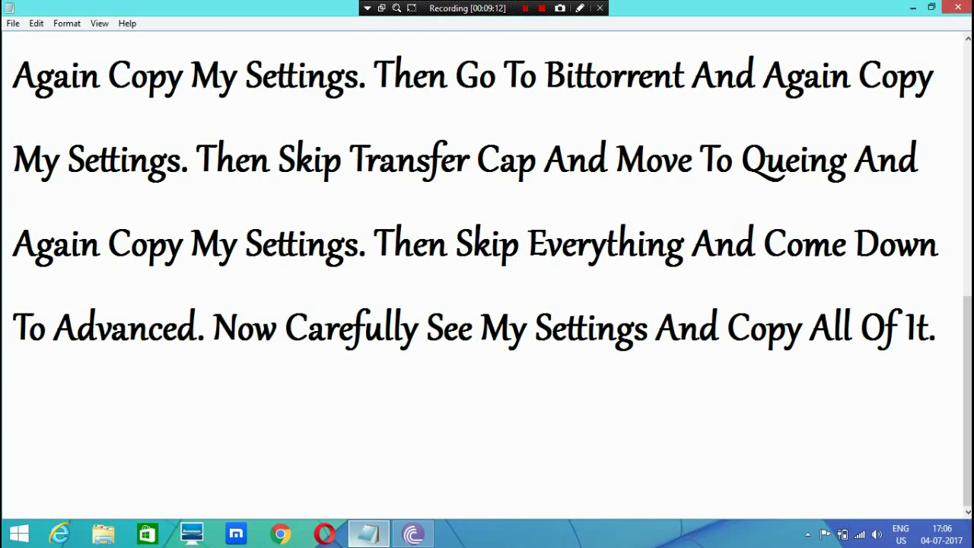
key("Return")
type("Now Click on Apply And Ok. I")
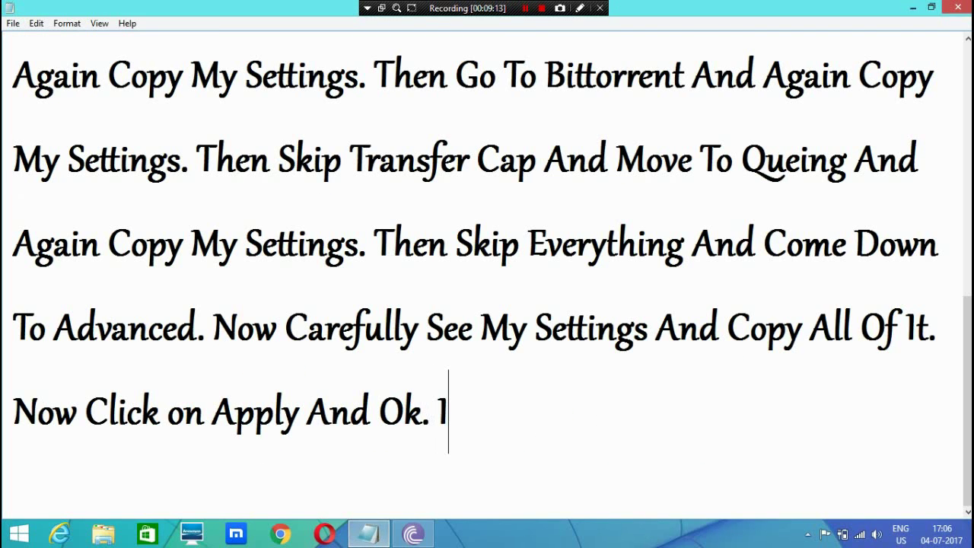
type(" Am Sur")
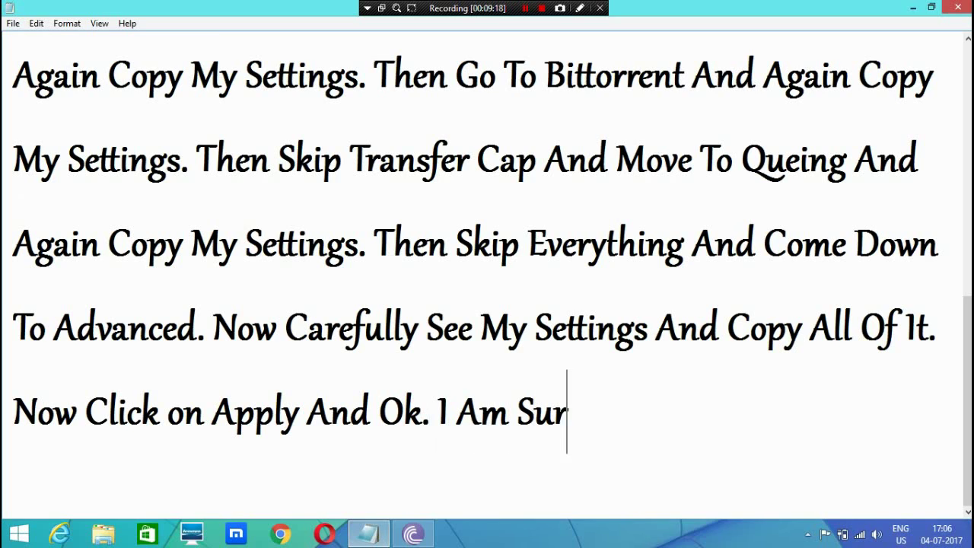
type("e Now y")
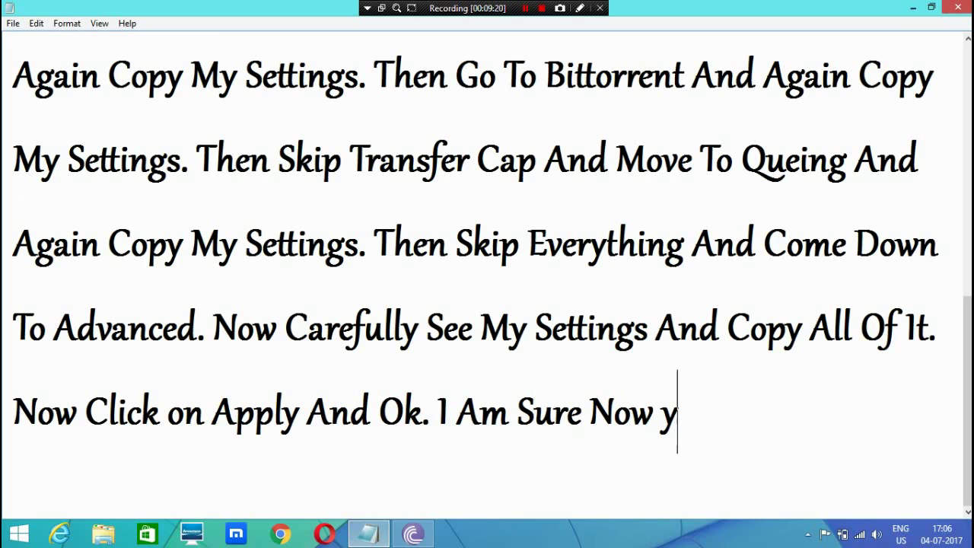
type("our")
Continue the Notepad sentence with "Your Speed Will Be Increased", capitalizing each word
key("BackSpace")
key("BackSpace")
key("BackSpace")
key("BackSpace")
type("Y")
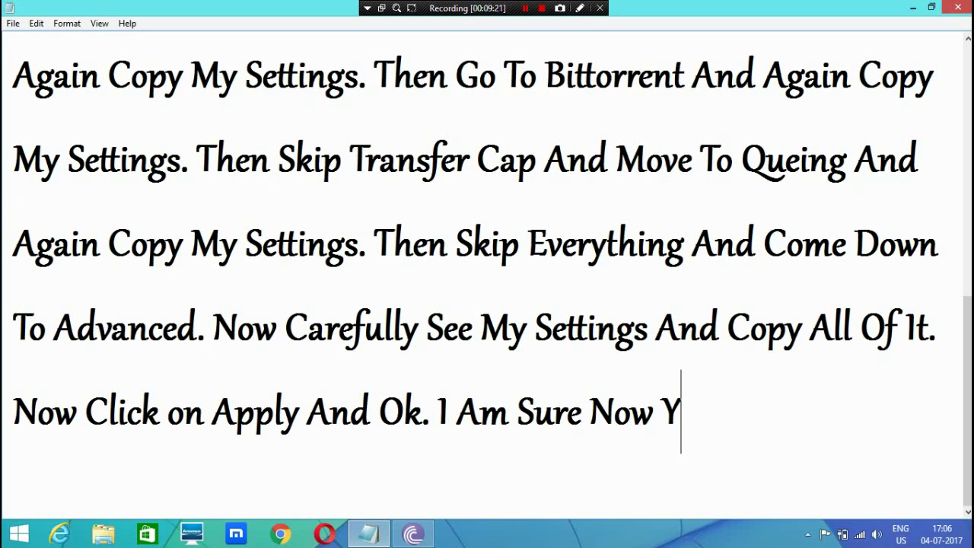
type("our Spee")
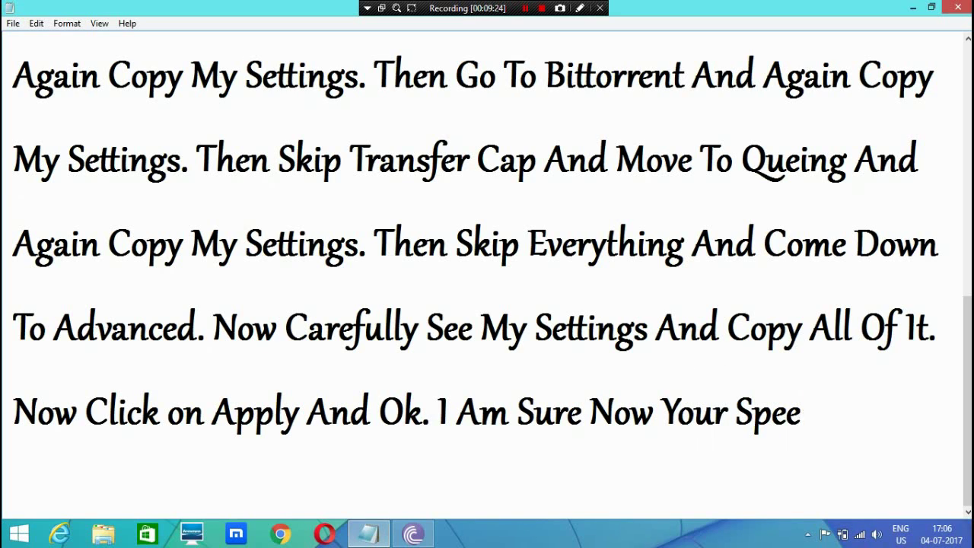
type("d")
type(" Wil")
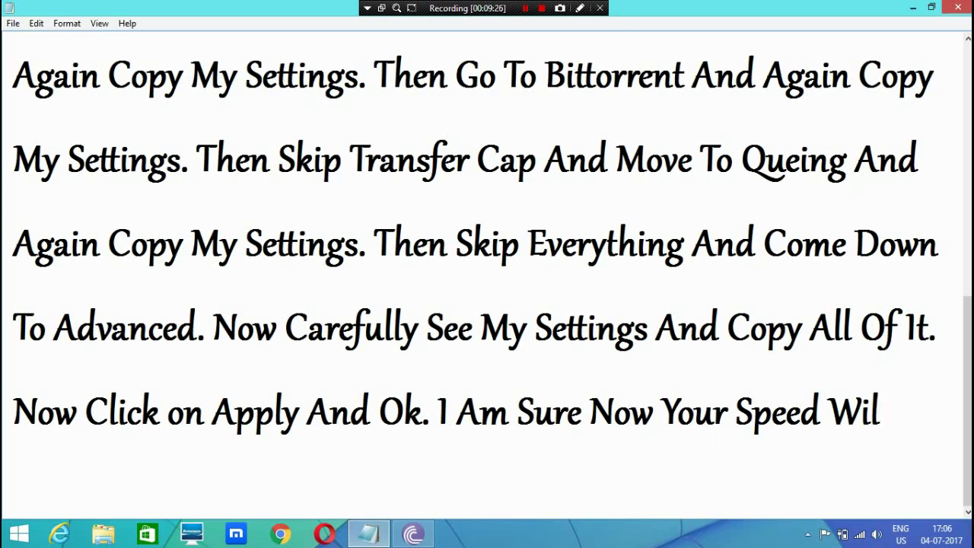
type("l Be Increased I")
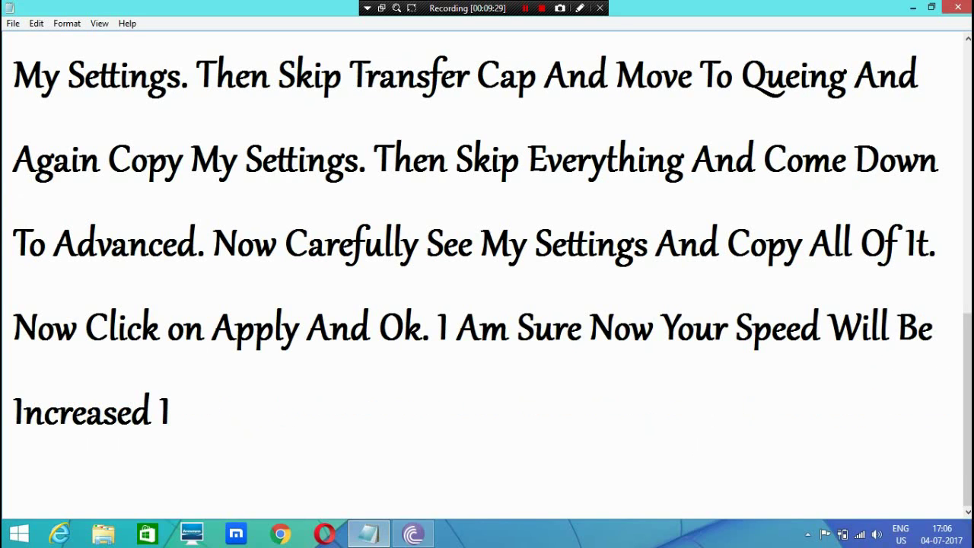
Extend the Notepad sentence after "Increased" with ", If Not Then Do This"
key("BackSpace")
key("BackSpace")
type(", If Not")
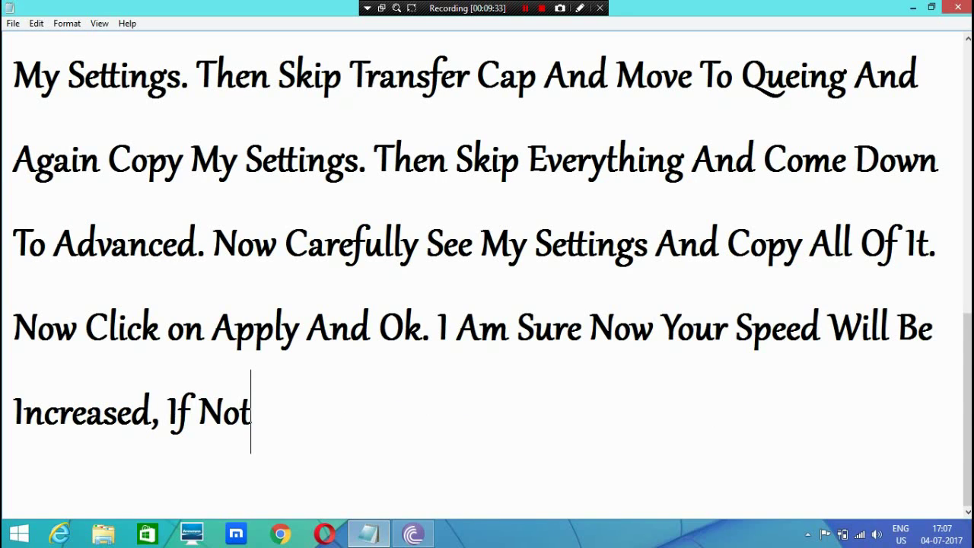
type(" Then ")
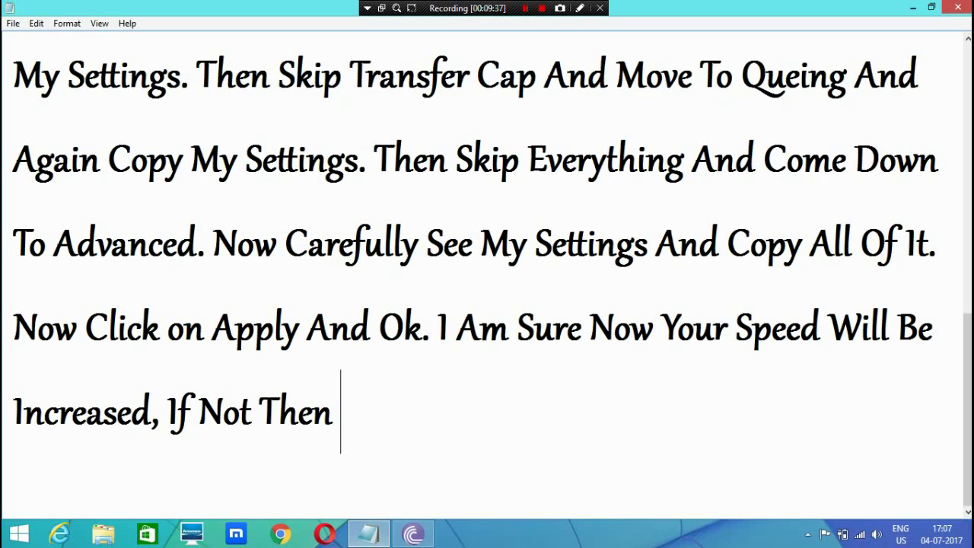
type("Do This")
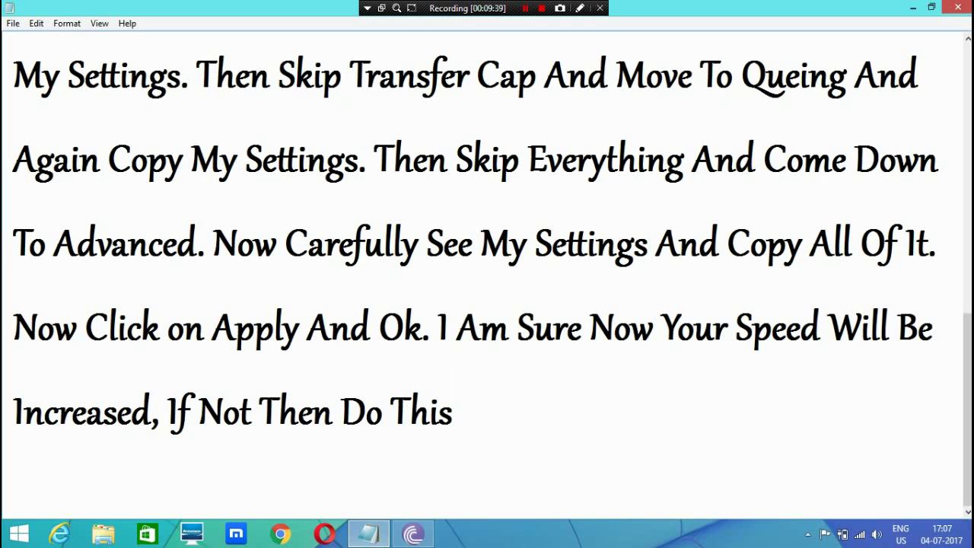
Switch to BitTorrent and show the Clear Peer List command among the advanced actions for the listed torrents
left_click(413, 534)
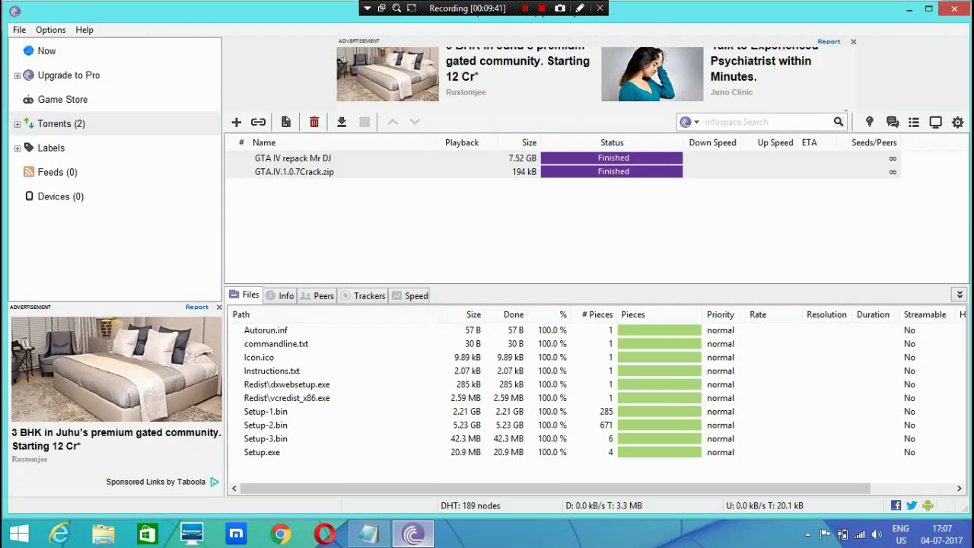
right_click(471, 172)
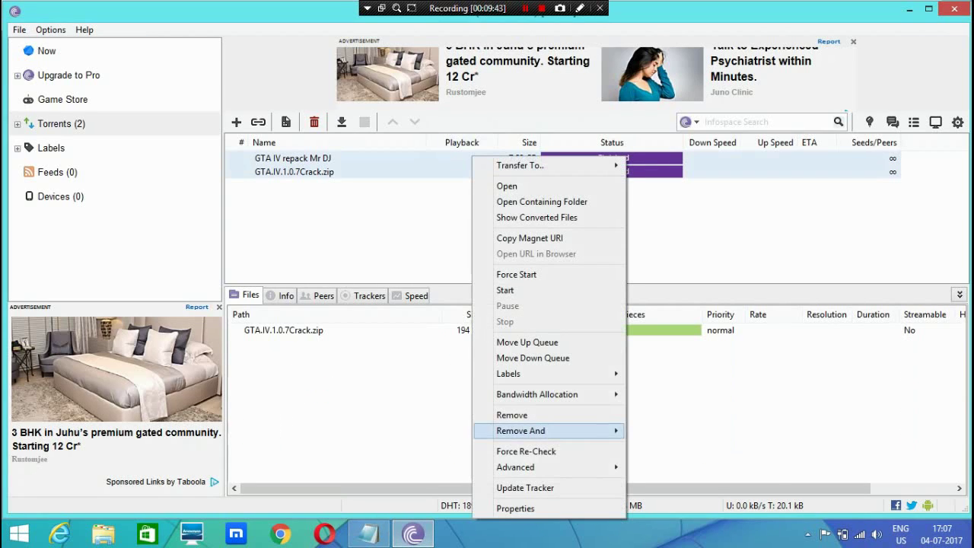
mouse_move(533, 467)
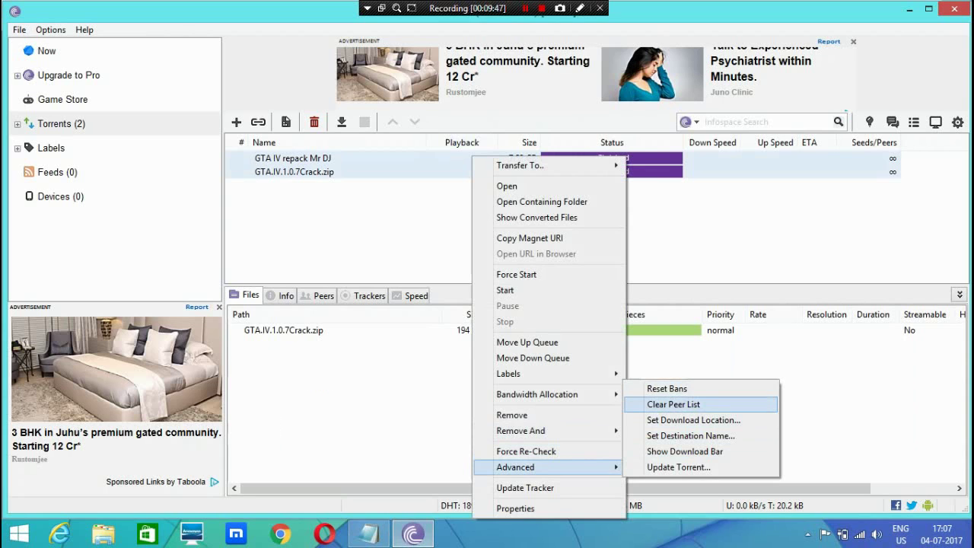
Return to Notepad and replace the period after "Do This" with ", Then It Will Surely"
left_click(369, 534)
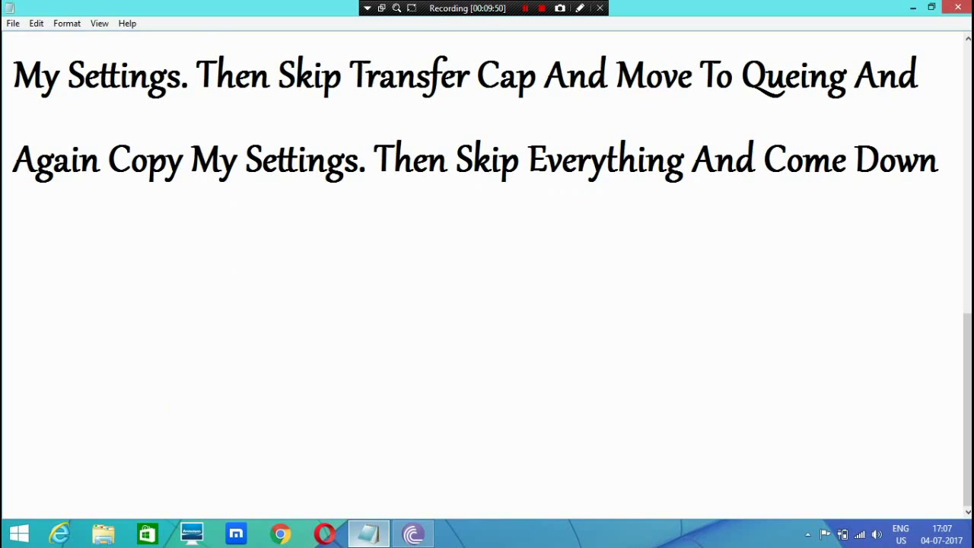
key("BackSpace")
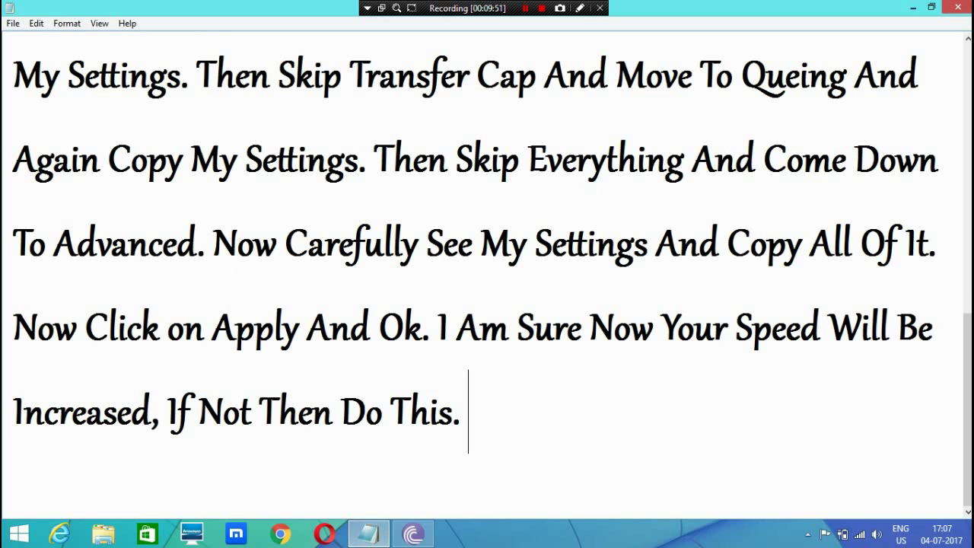
key("BackSpace")
type("Then I")
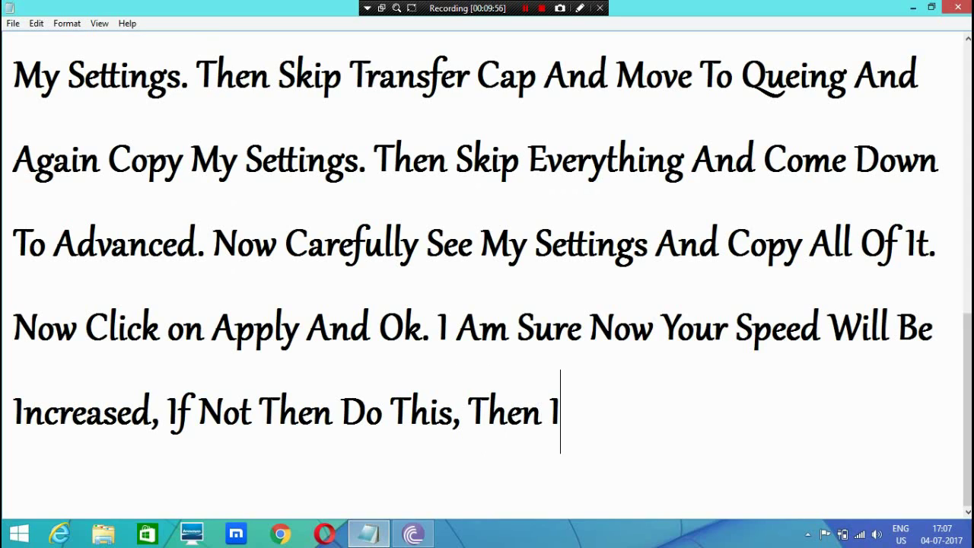
type("t Will ")
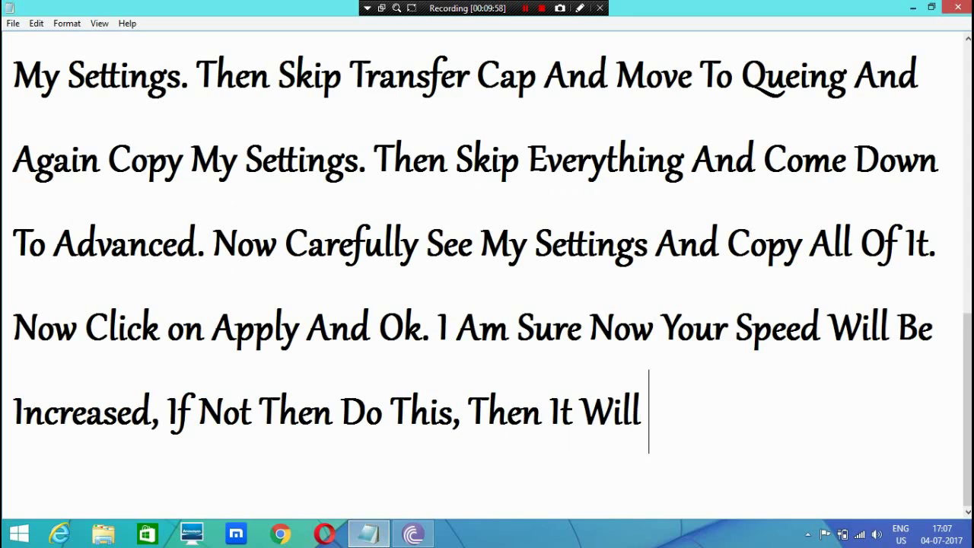
type("Surely Inc")
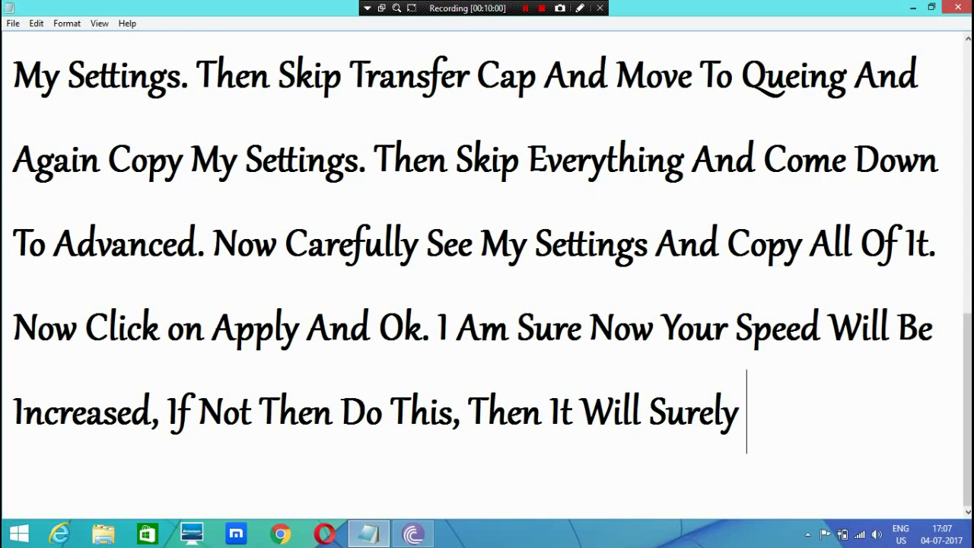